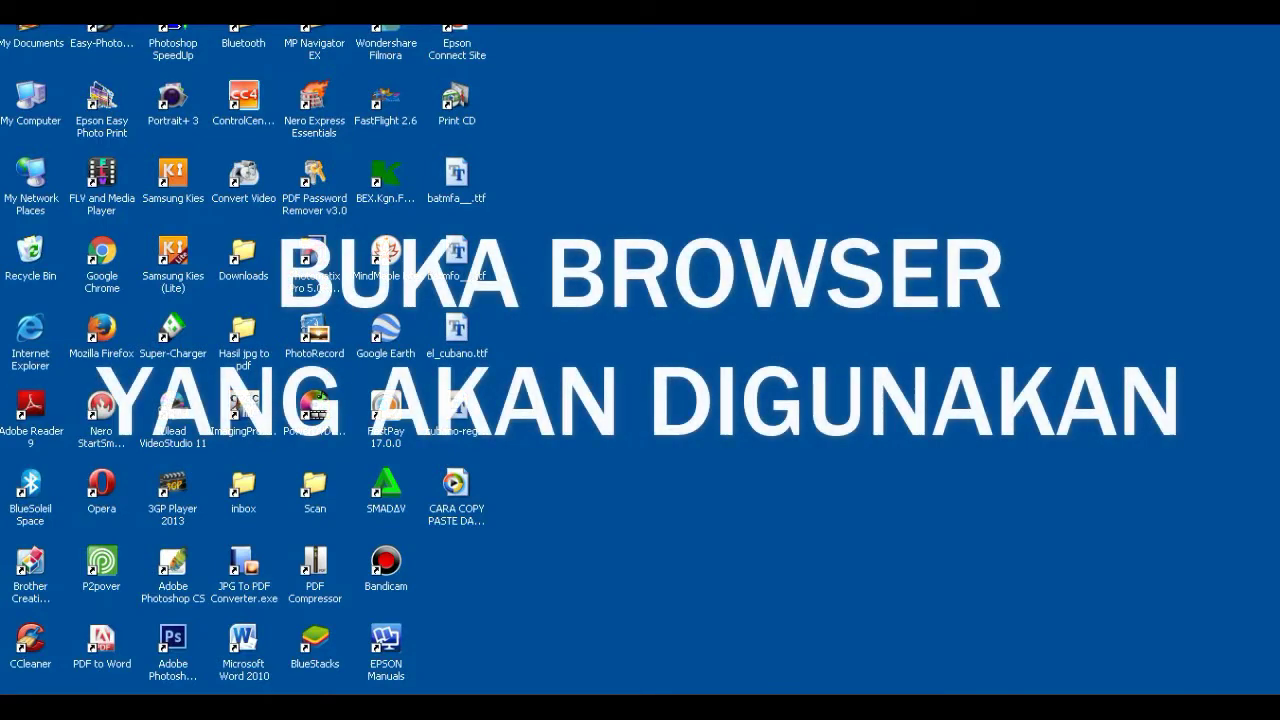
Launch Firefox and search Google for the pasted Arabic hadith text
click(101, 328)
key(Return)
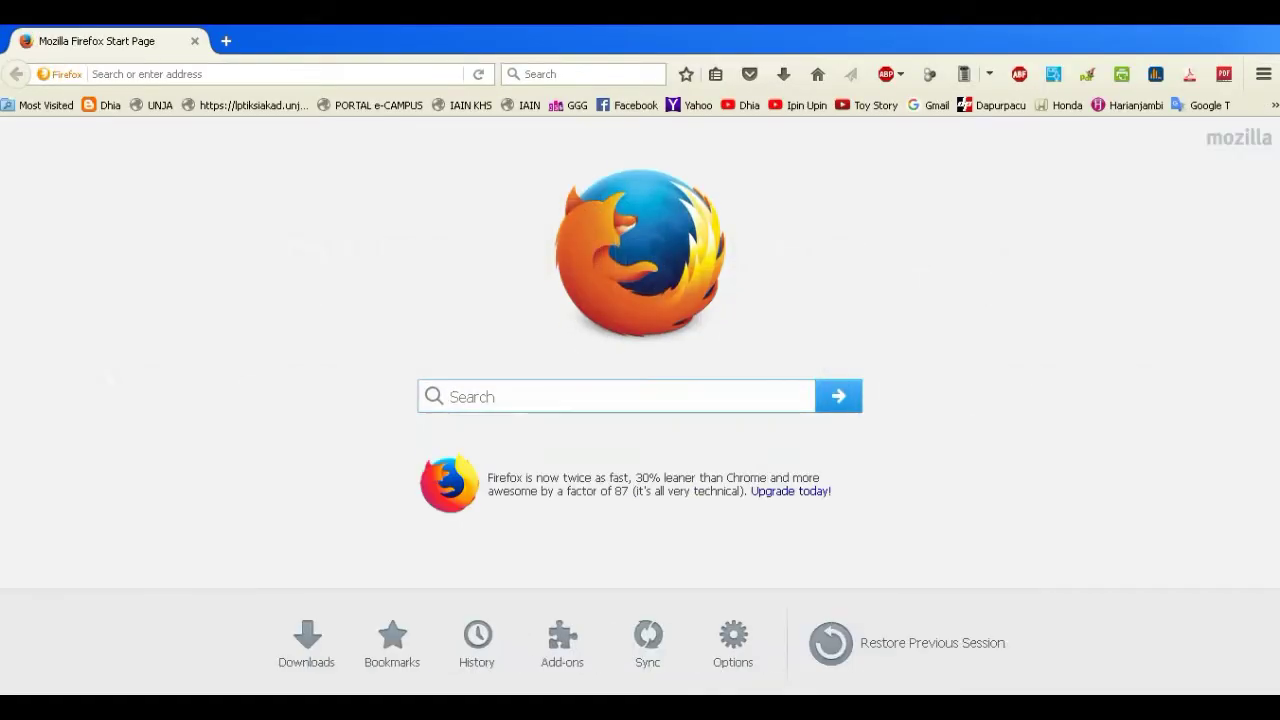
click(585, 74)
key(ctrl+v)
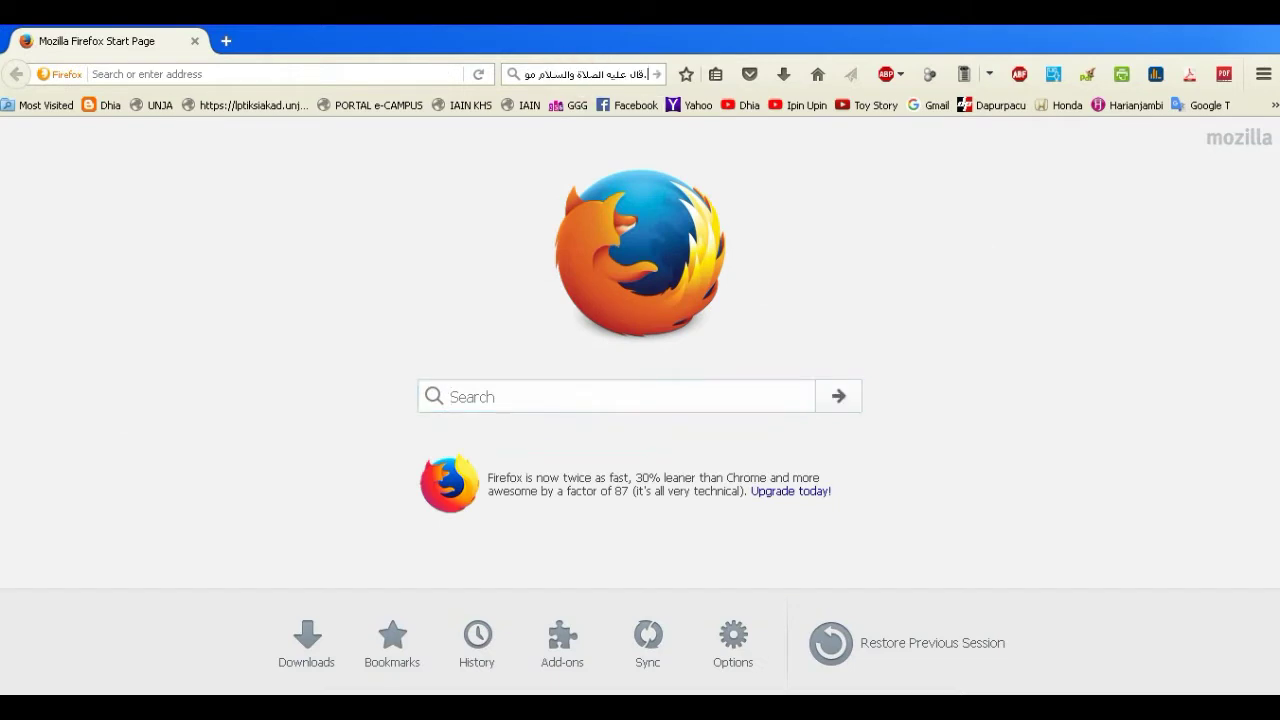
key(Return)
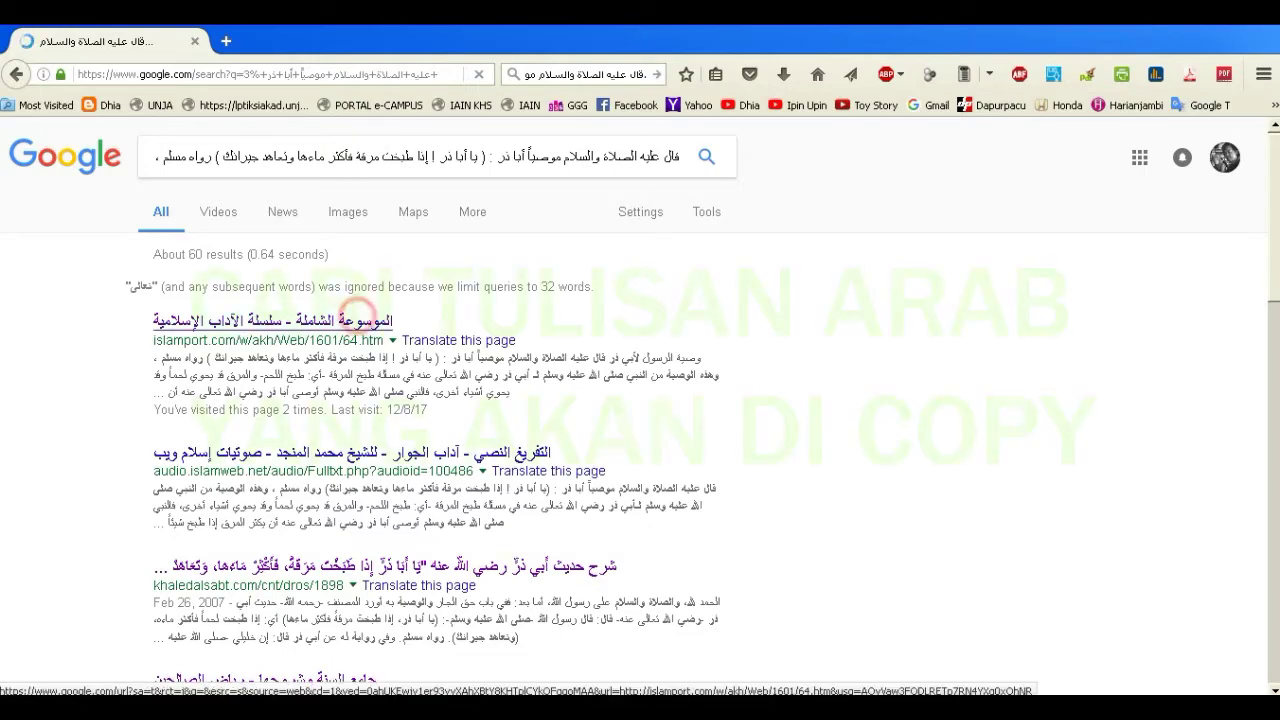
Open the islamport.com result and scroll through its hadith passage and commentary
click(357, 318)
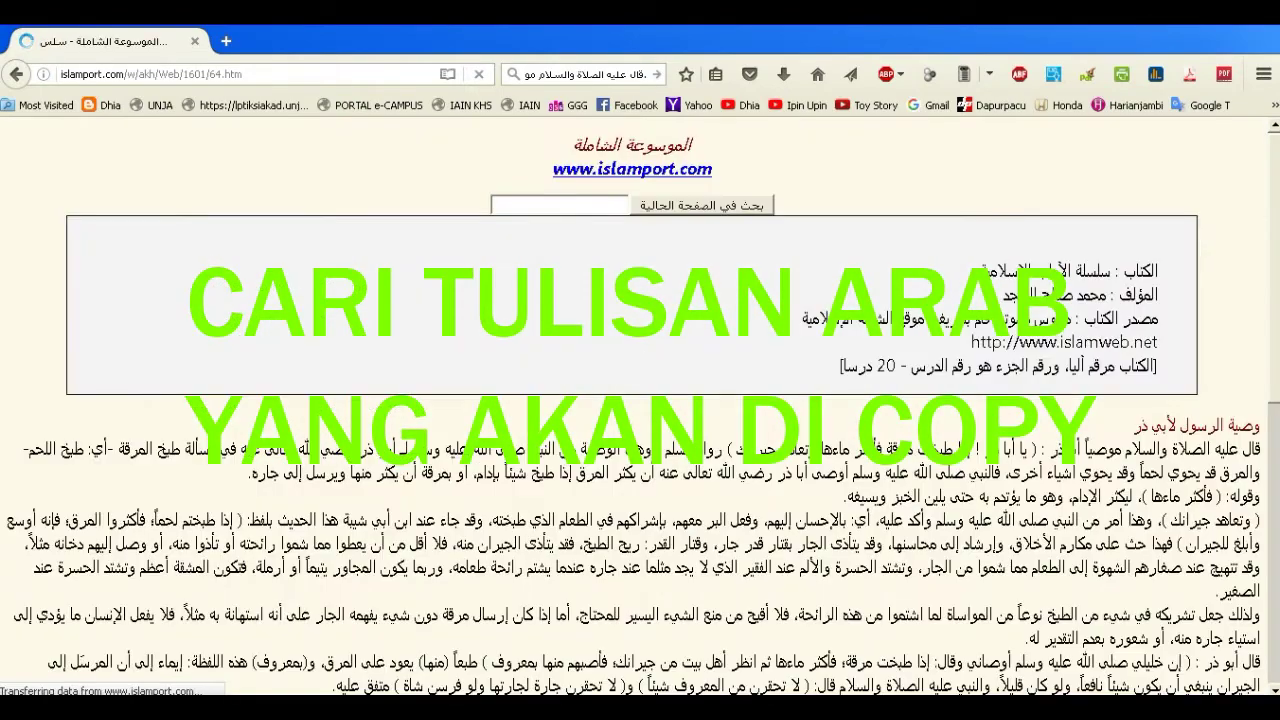
scroll(640, 400, down, 2)
scroll(640, 400, down, 3)
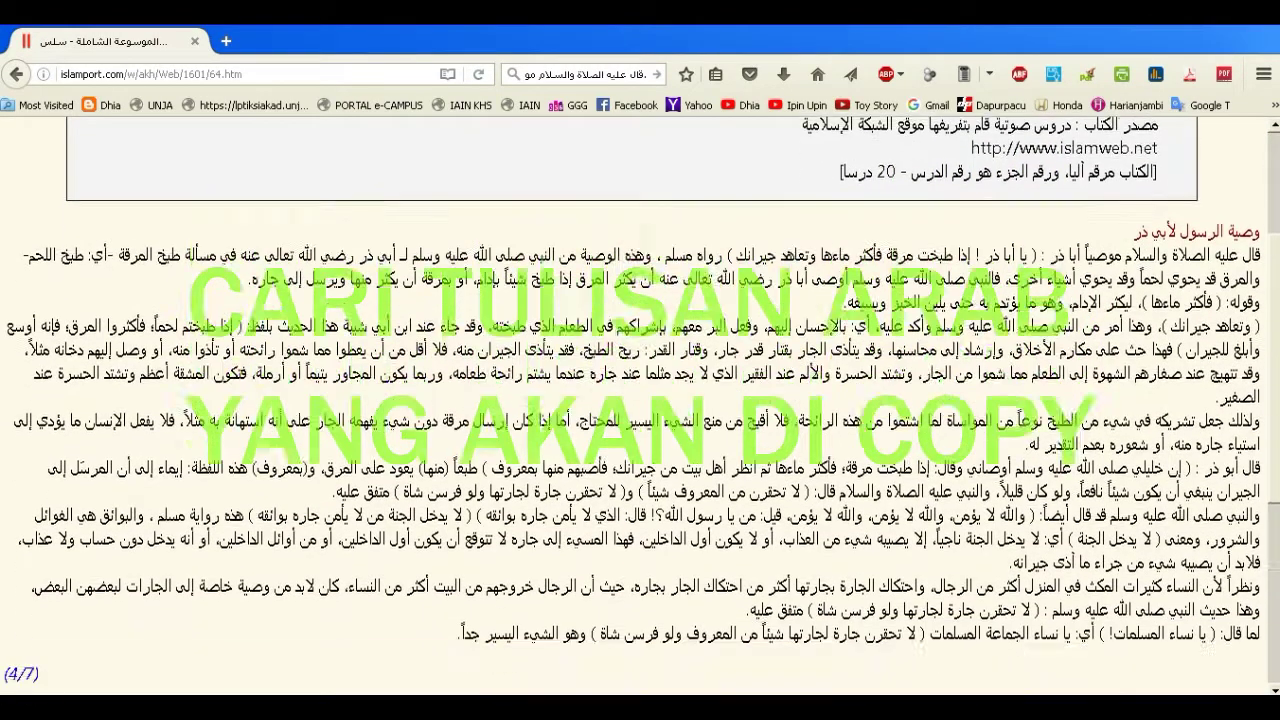
scroll(640, 400, down, 1)
scroll(640, 400, down, 1)
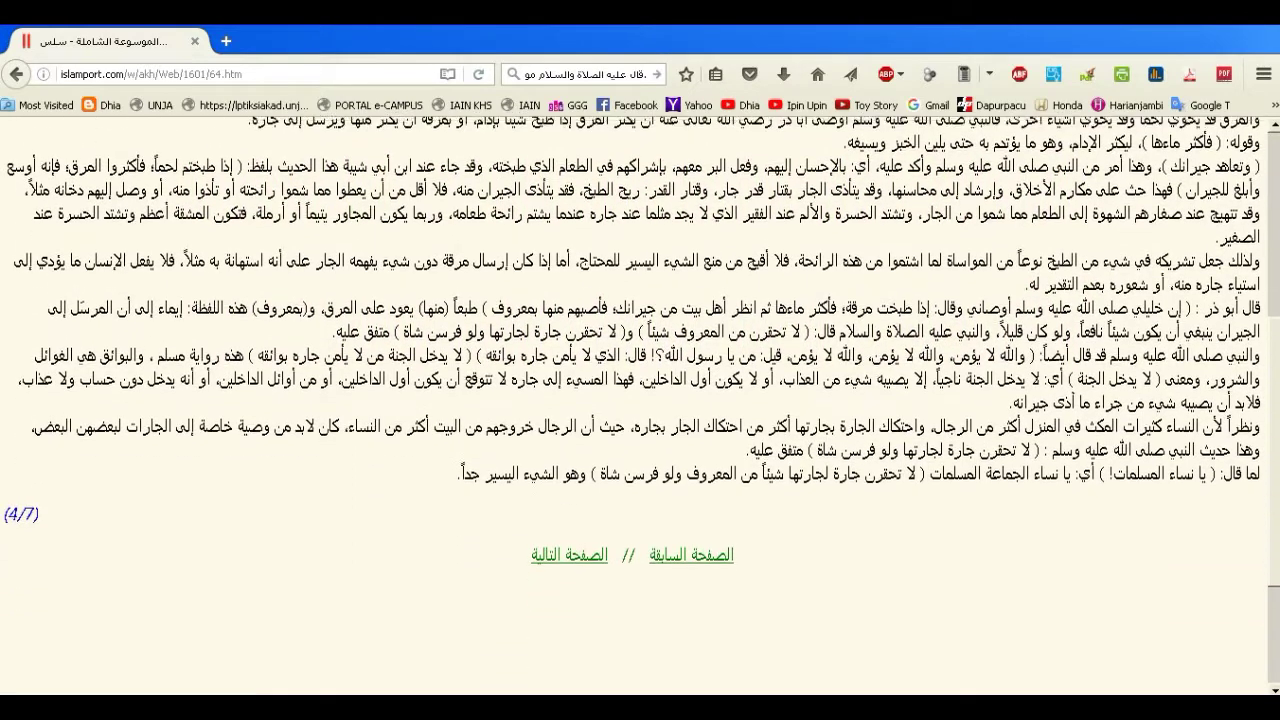
scroll(640, 400, up, 6)
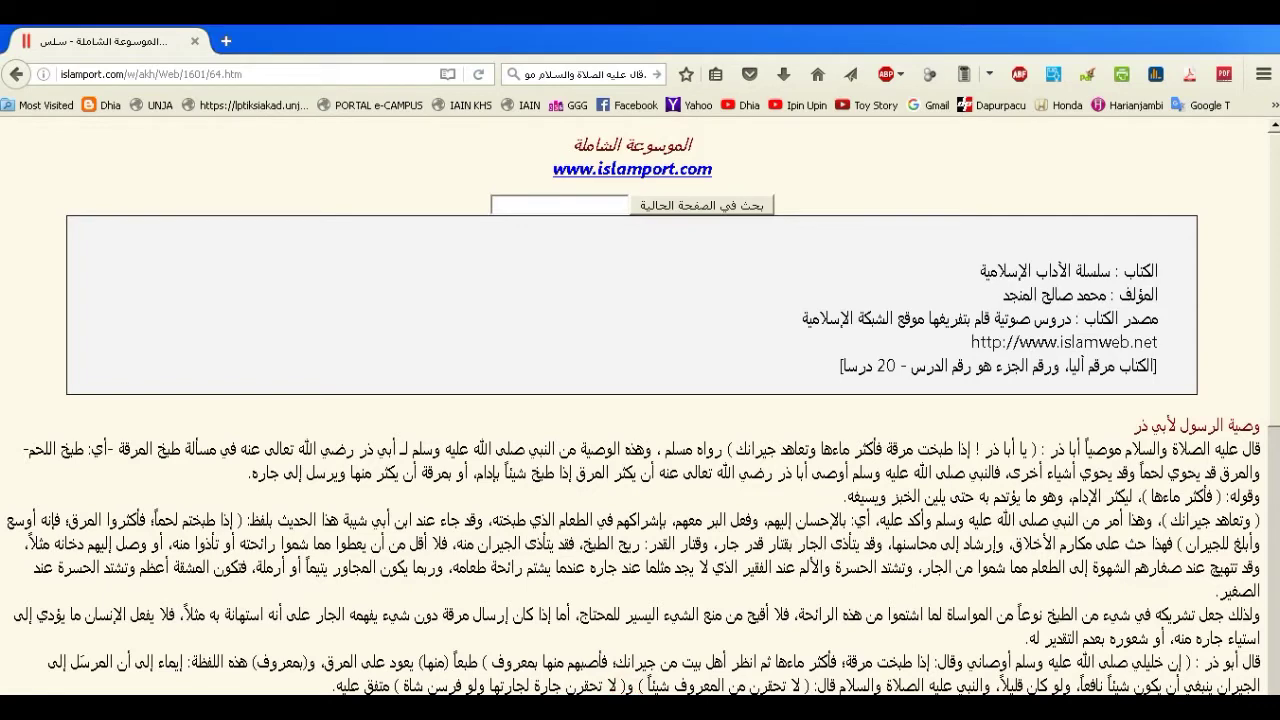
scroll(640, 406, down, 1)
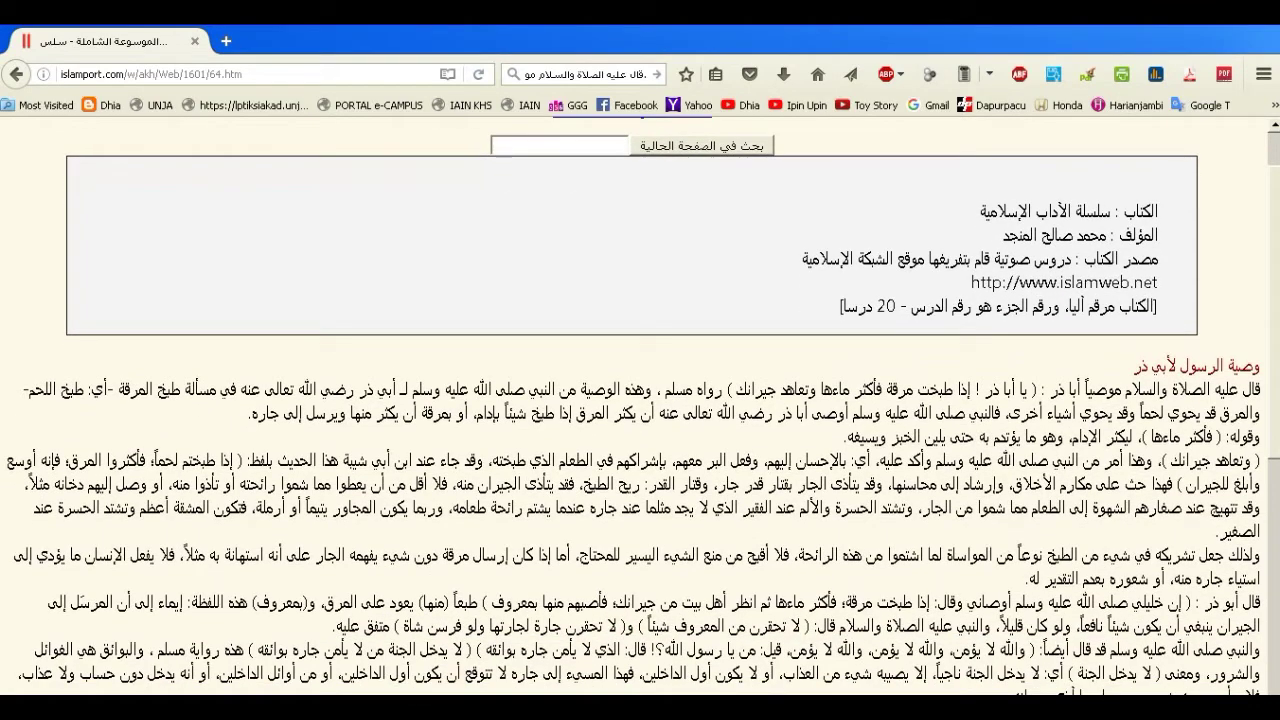
scroll(640, 406, down, 3)
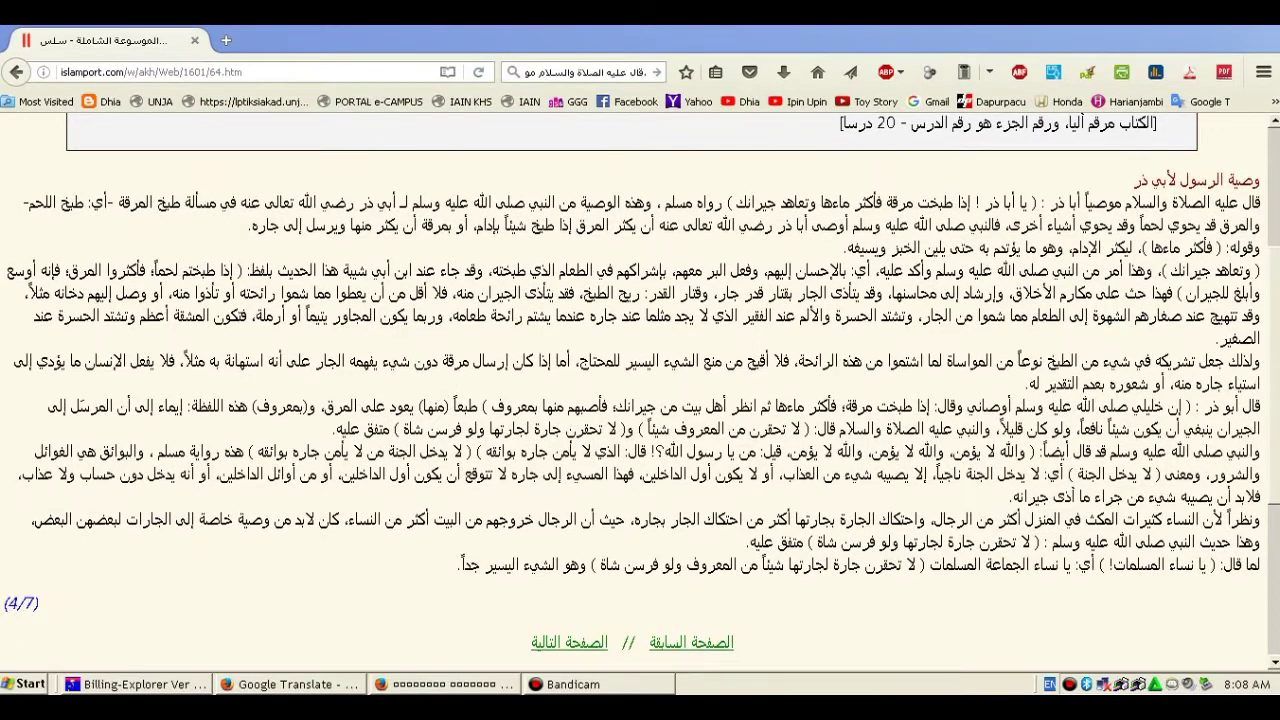
Browse the Start menu's program list, then close it without launching anything
click(30, 684)
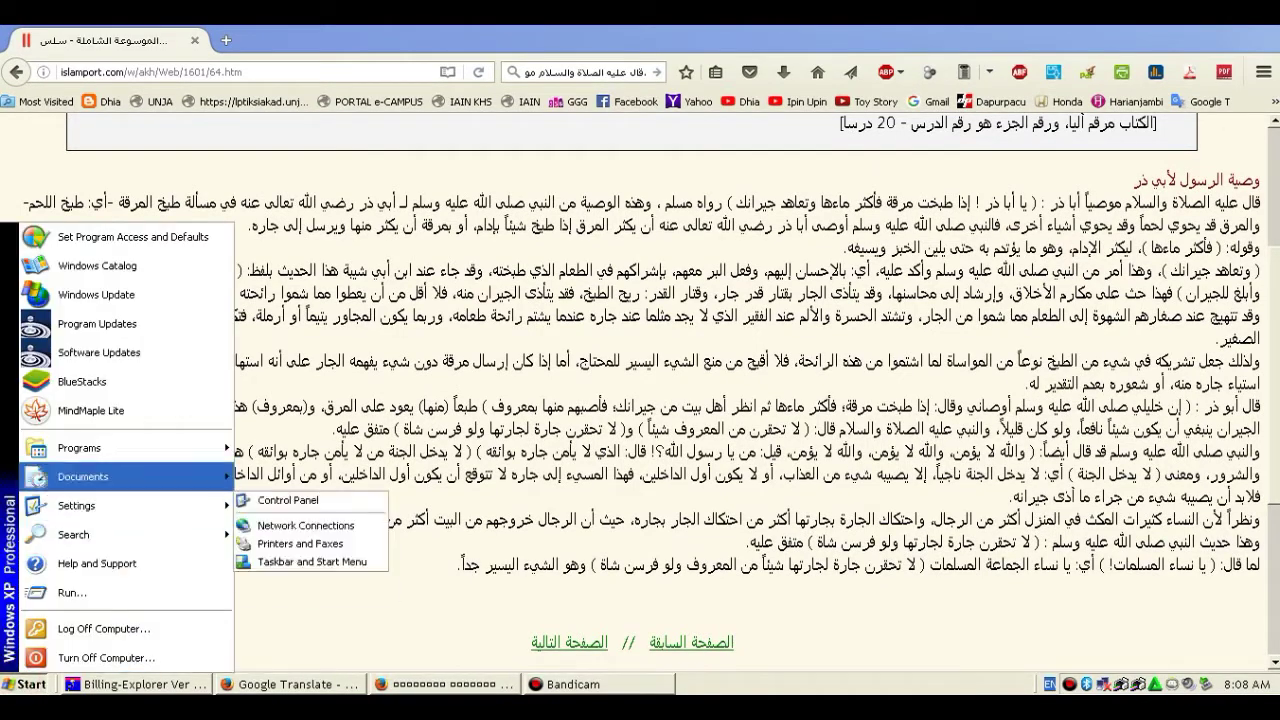
mouse_move(120, 448)
mouse_move(500, 450)
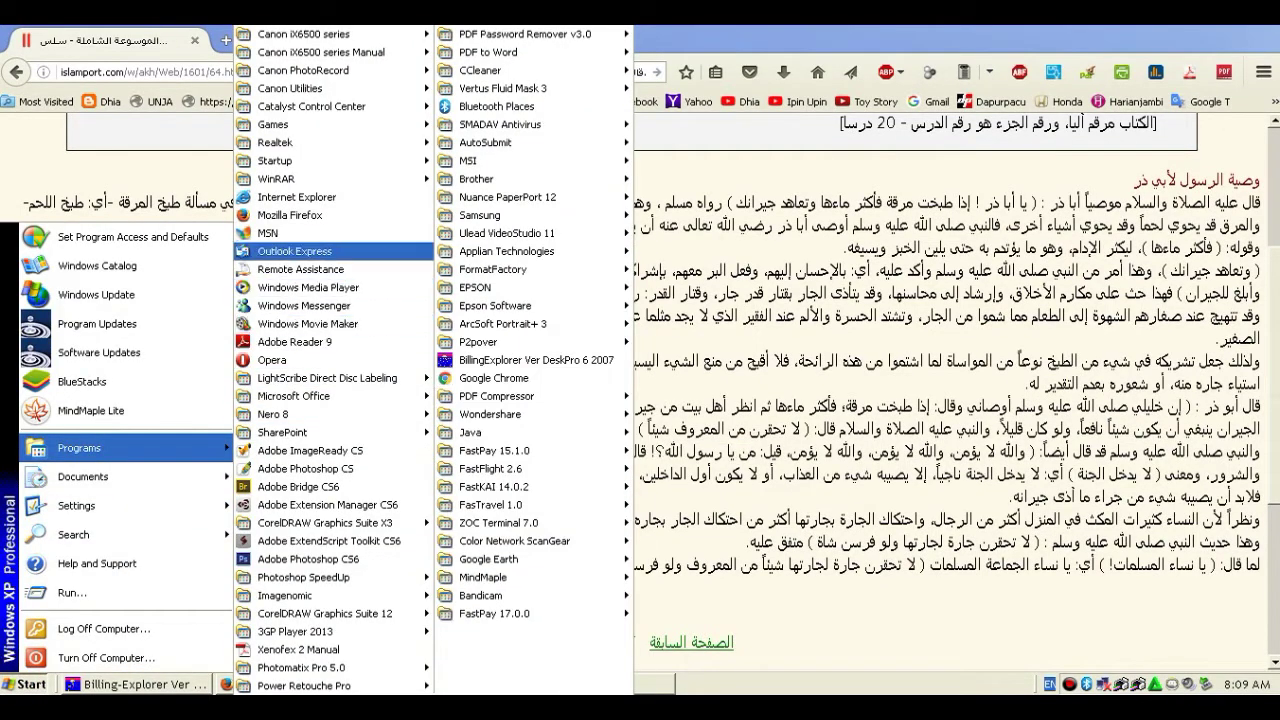
mouse_move(320, 52)
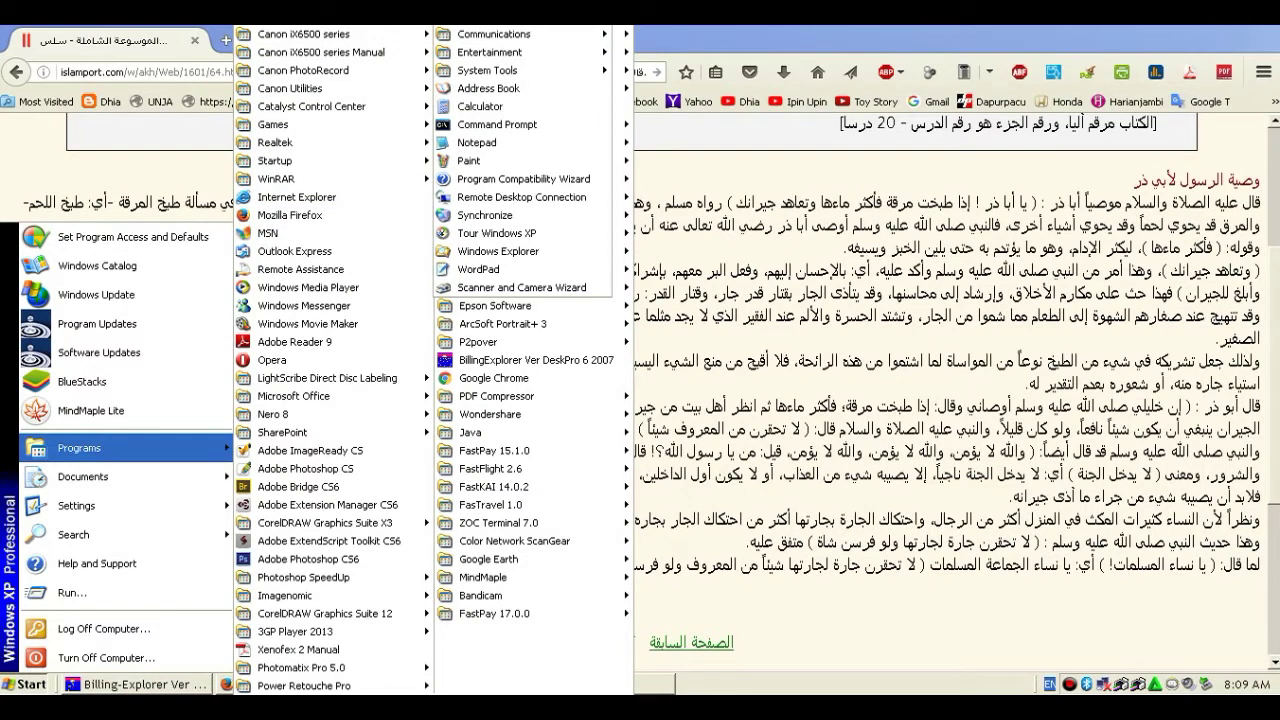
key(Escape)
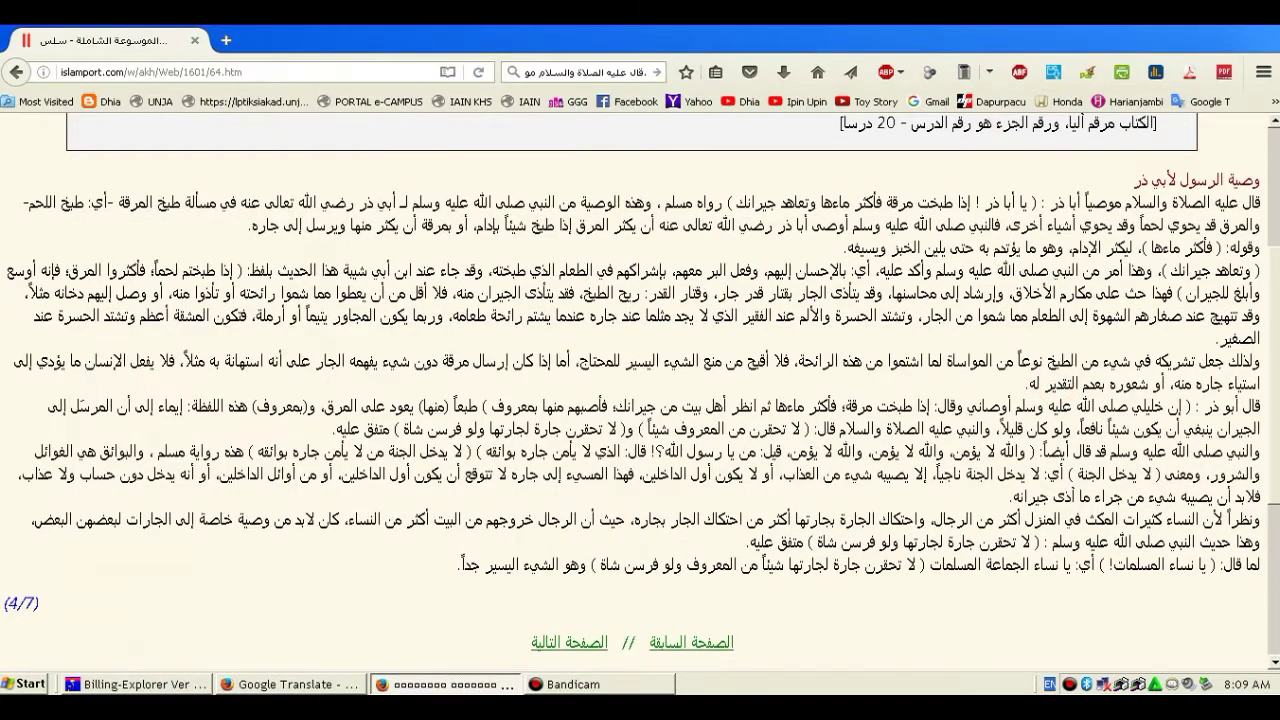
Select the Arabic passage from its red heading through the body text and copy it
mouse_move(1260, 180)
mouse_down()
mouse_move(1168, 203)
mouse_move(563, 565)
mouse_move(457, 565)
mouse_up()
scroll(640, 390, up, 4)
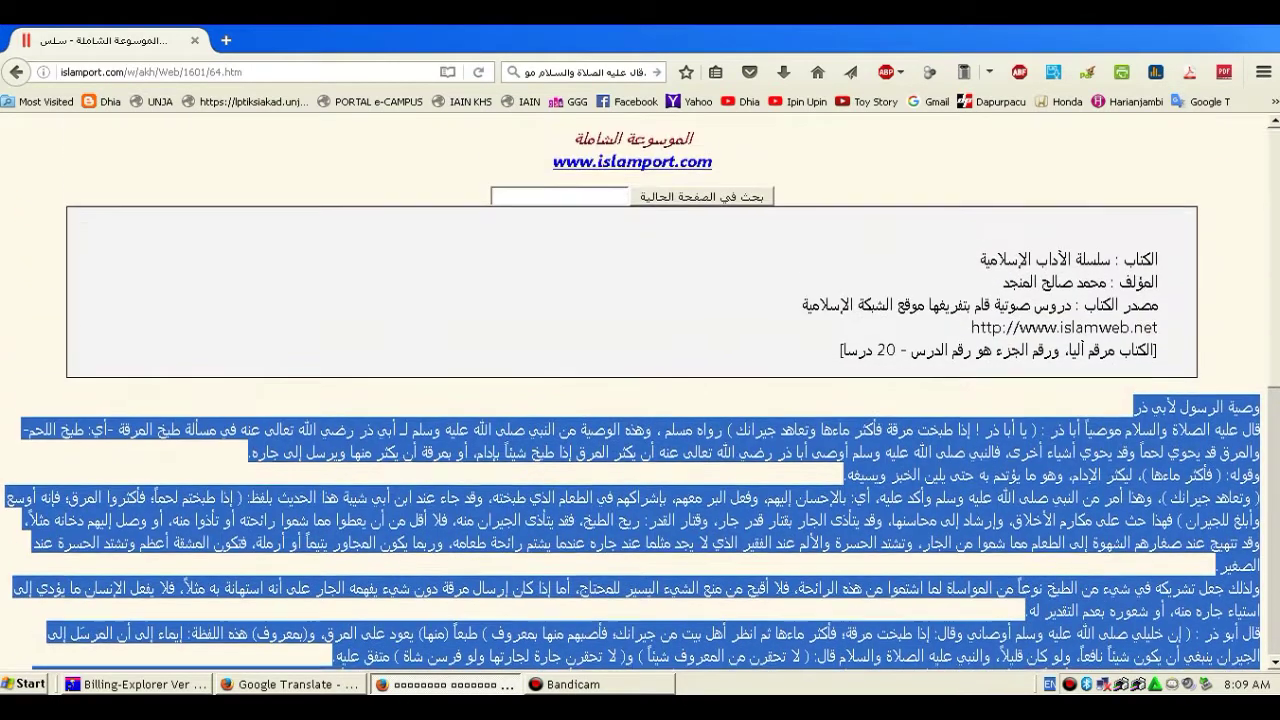
scroll(640, 390, down, 2)
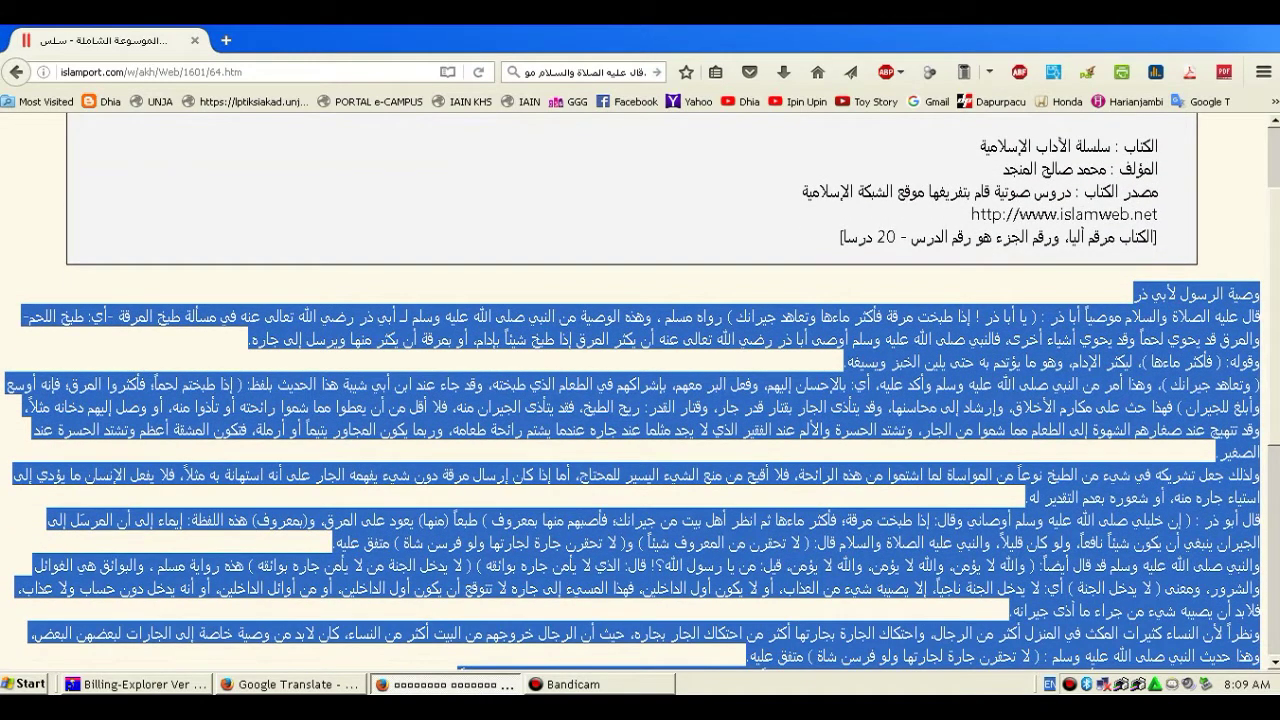
right_click(559, 339)
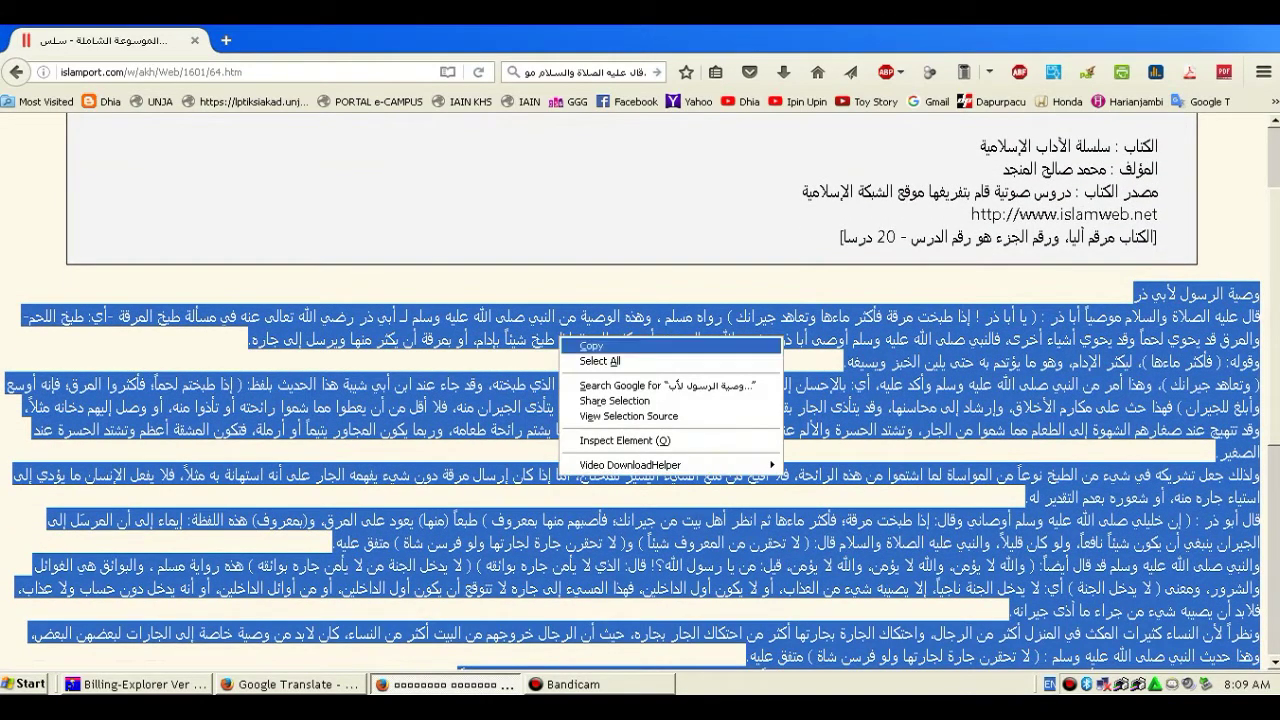
click(590, 346)
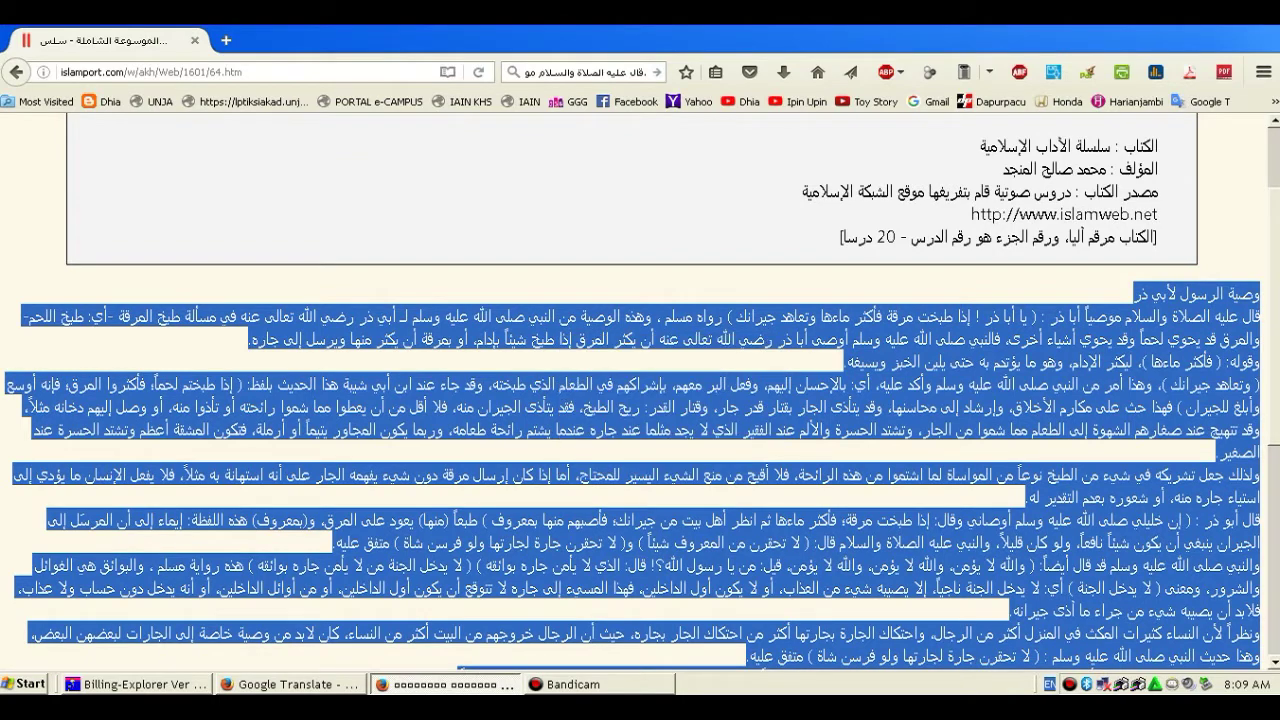
right_click(580, 330)
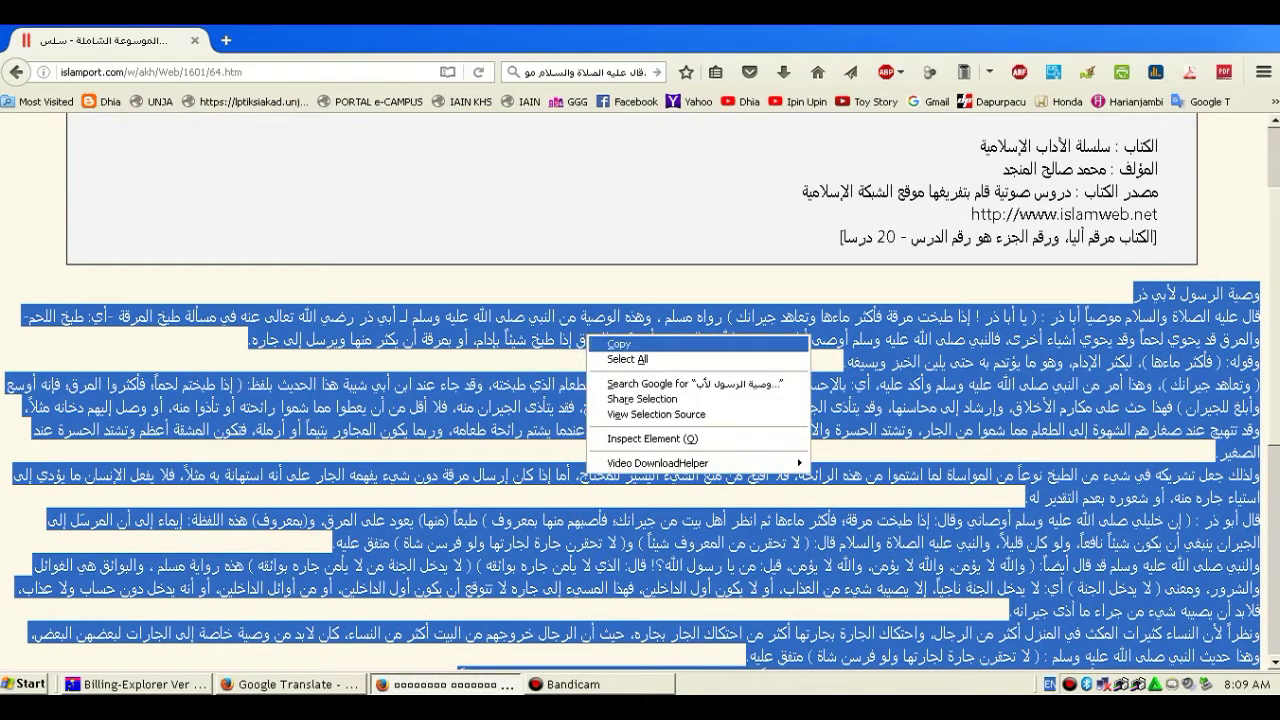
click(600, 348)
right_click(588, 332)
click(612, 344)
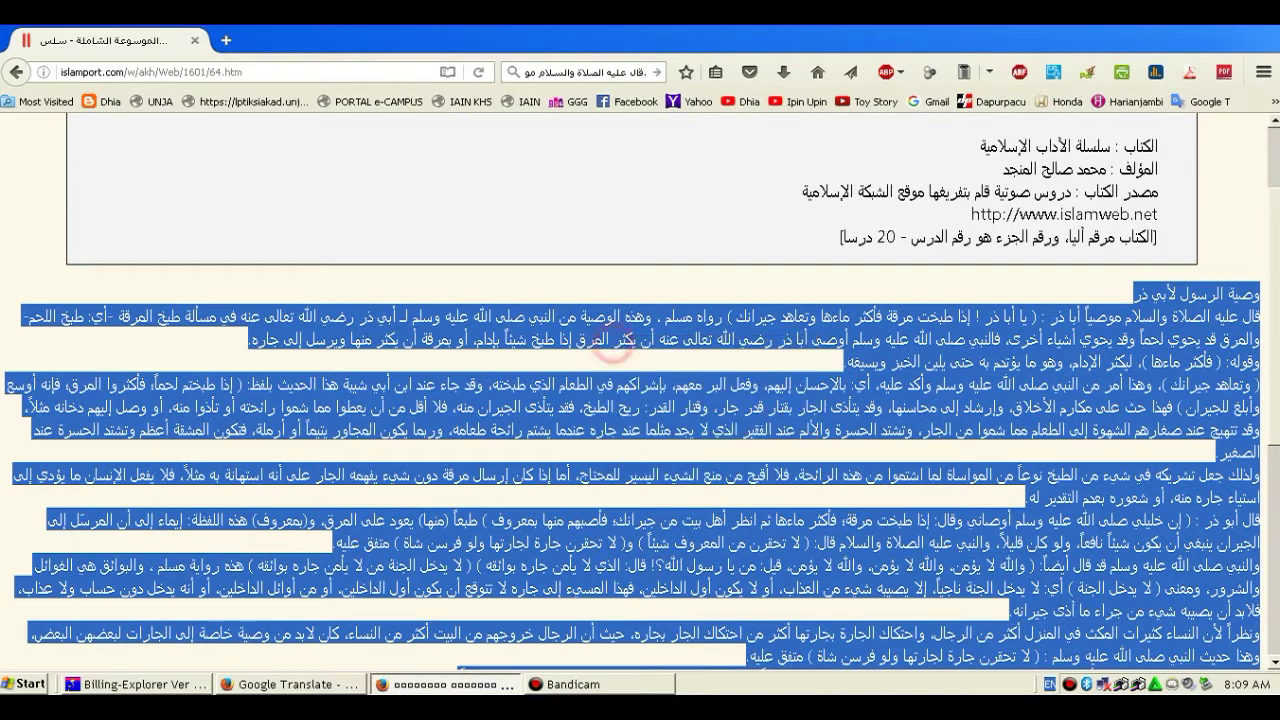
click(30, 684)
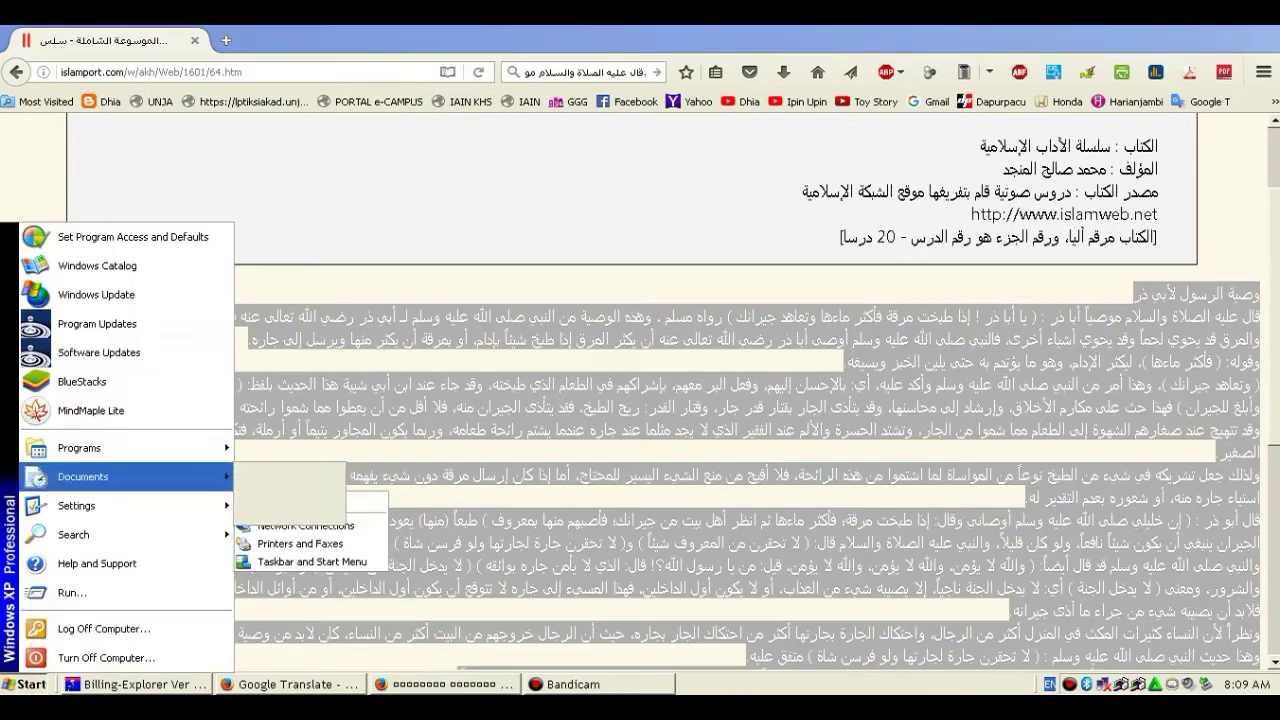
Start WordPad with a blank document from the Accessories menu
mouse_move(130, 476)
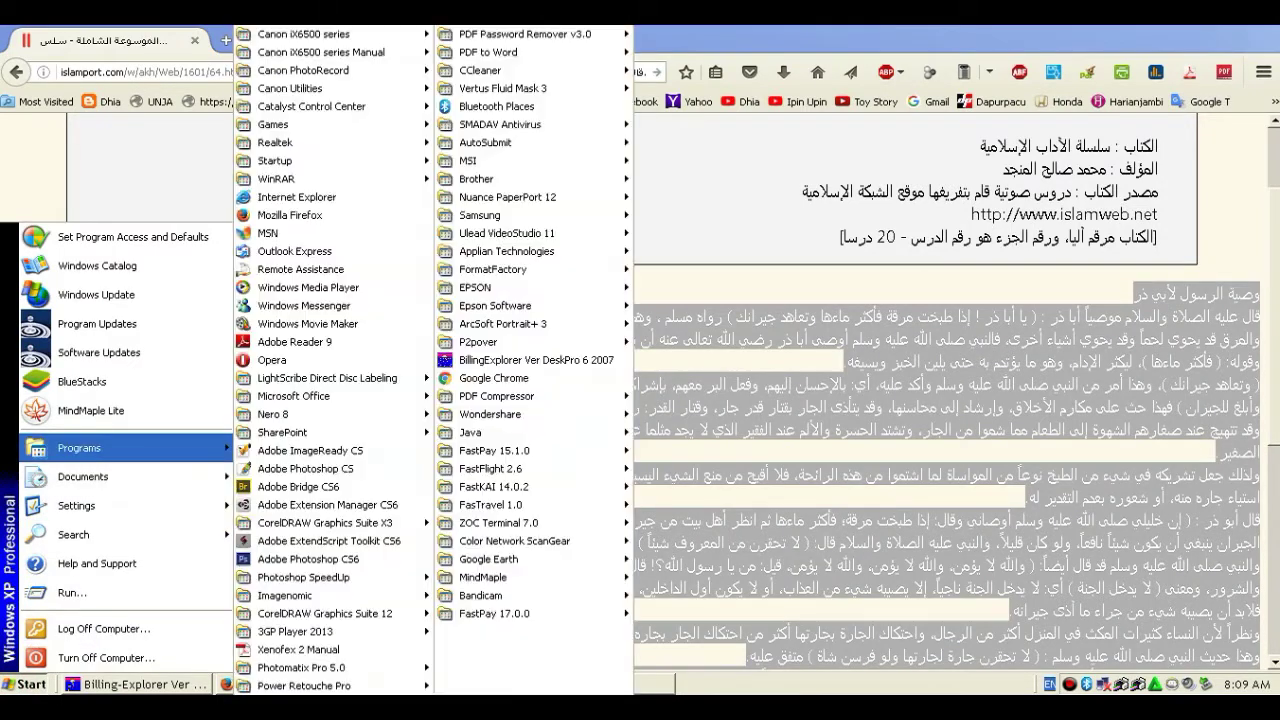
mouse_move(480, 34)
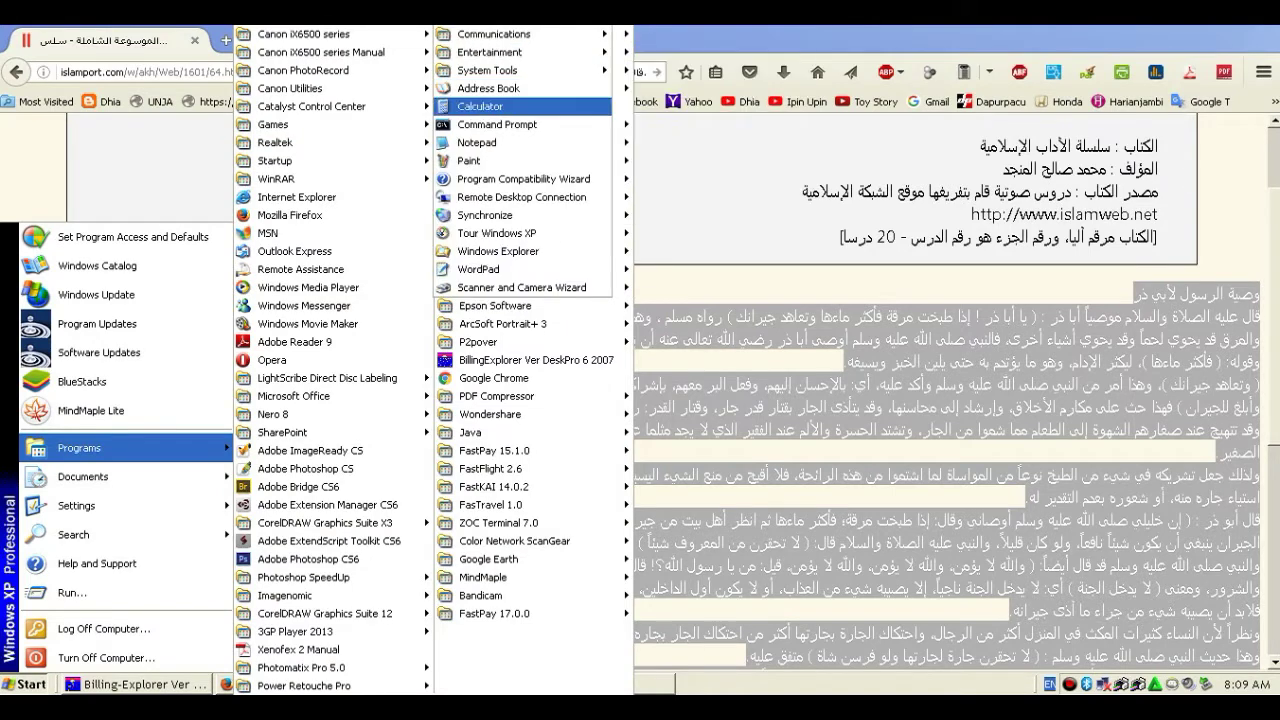
click(490, 269)
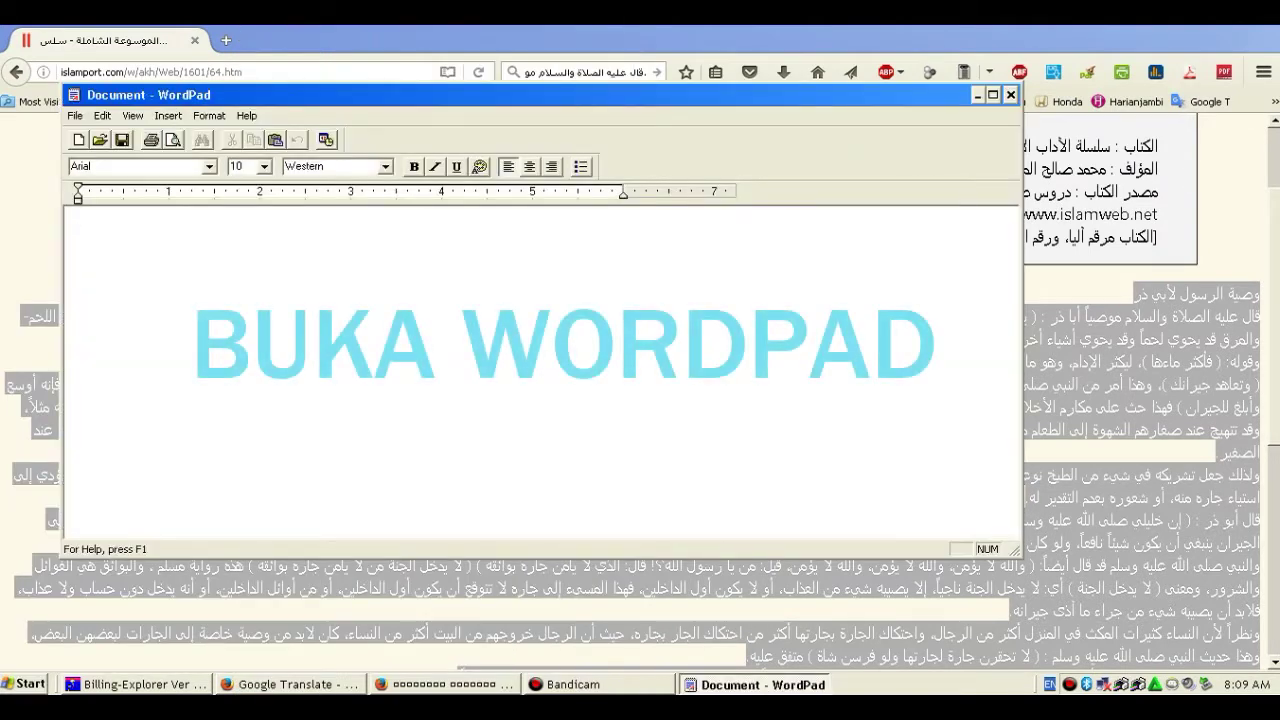
Paste the copied Arabic passage into WordPad, then bring back the Firefox page
right_click(144, 225)
click(178, 267)
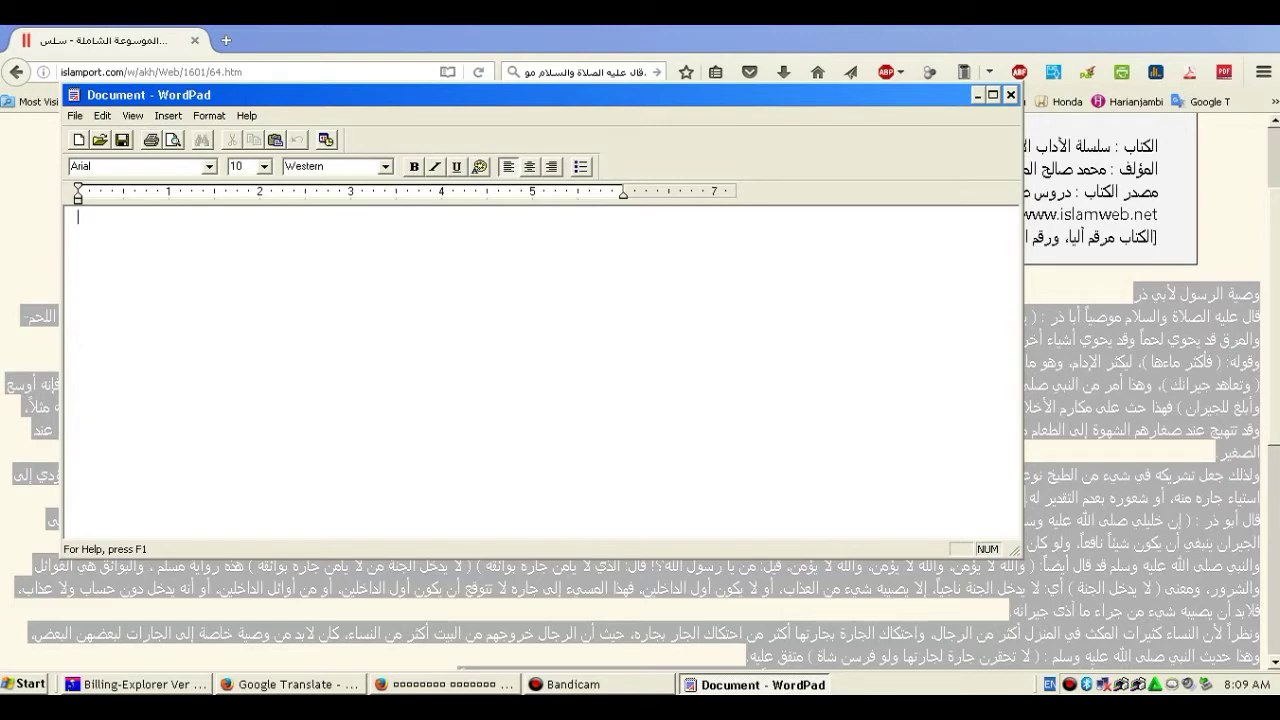
click(102, 115)
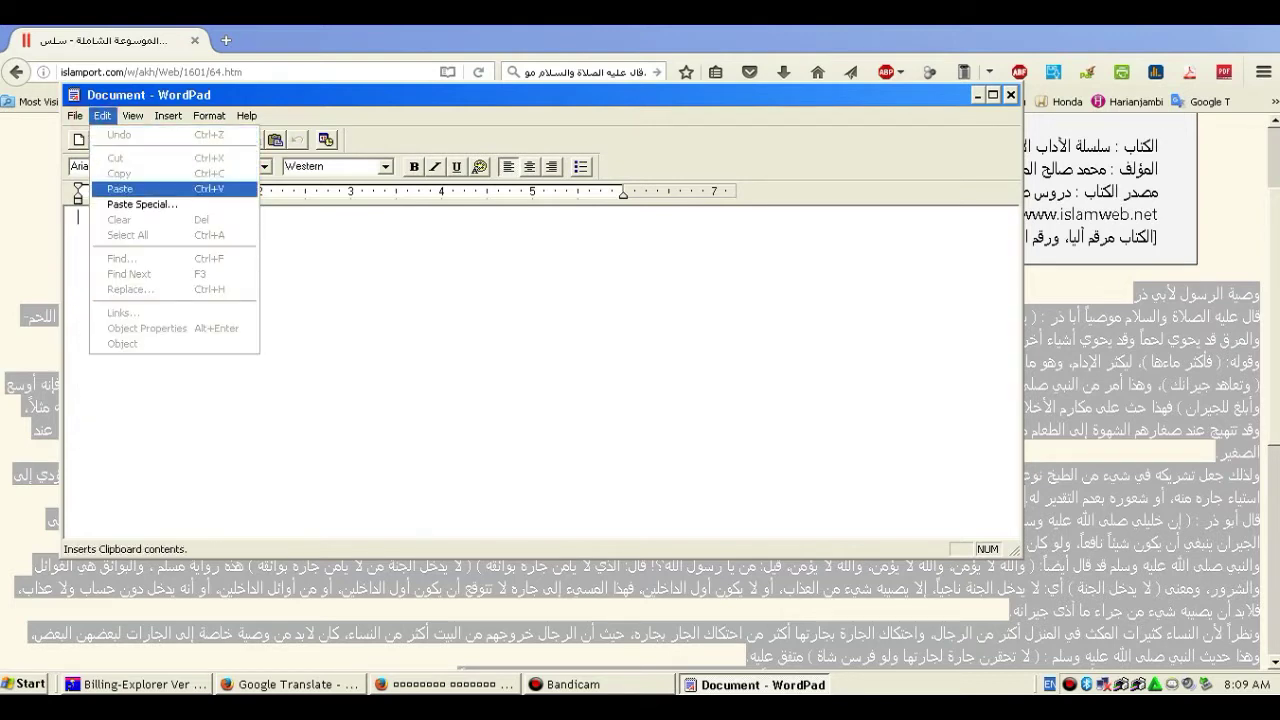
click(133, 188)
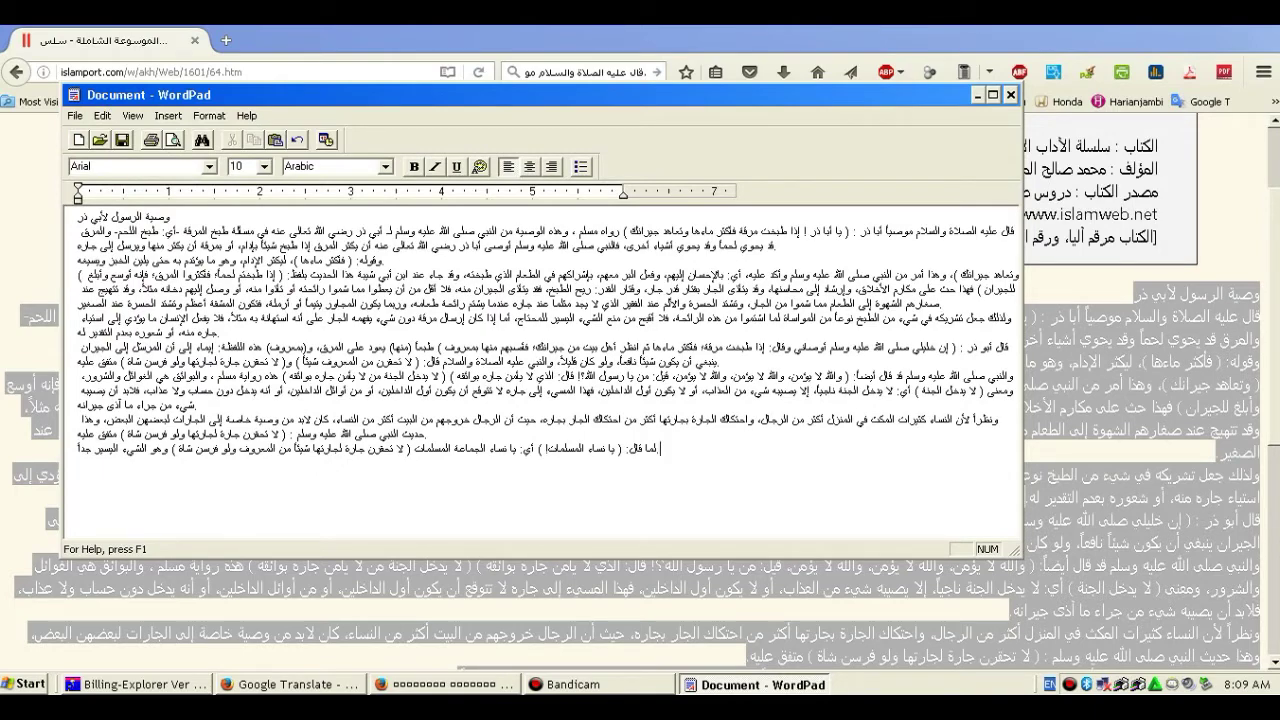
click(662, 615)
scroll(662, 615, down, 5)
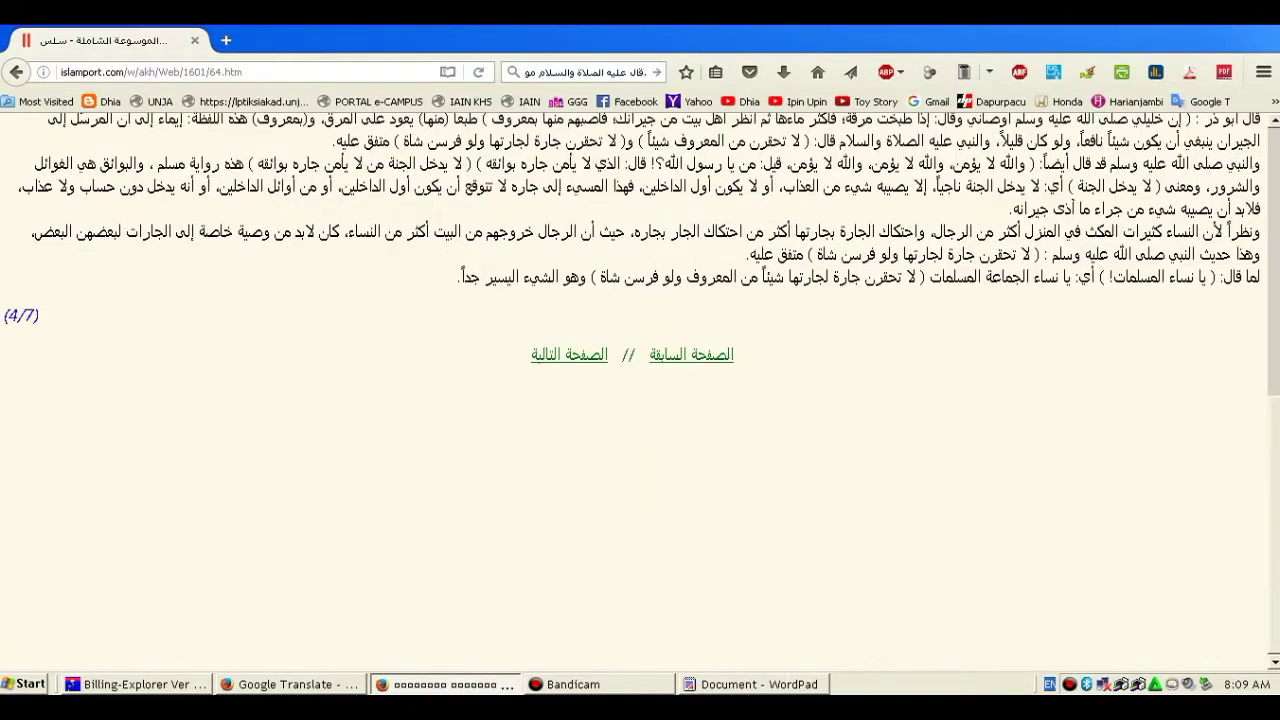
Compare the pasted text's last line with the page's final words اليسير جداً
scroll(640, 380, up, 2)
drag(457, 391, 523, 391)
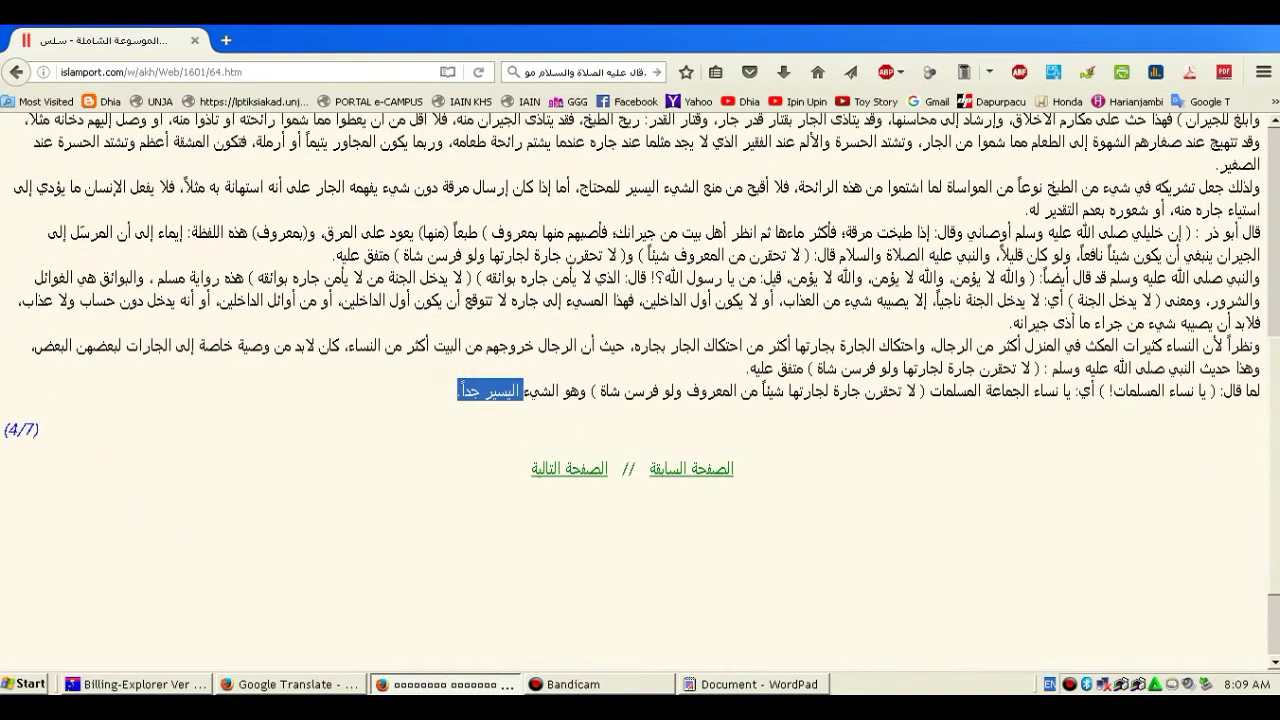
click(720, 684)
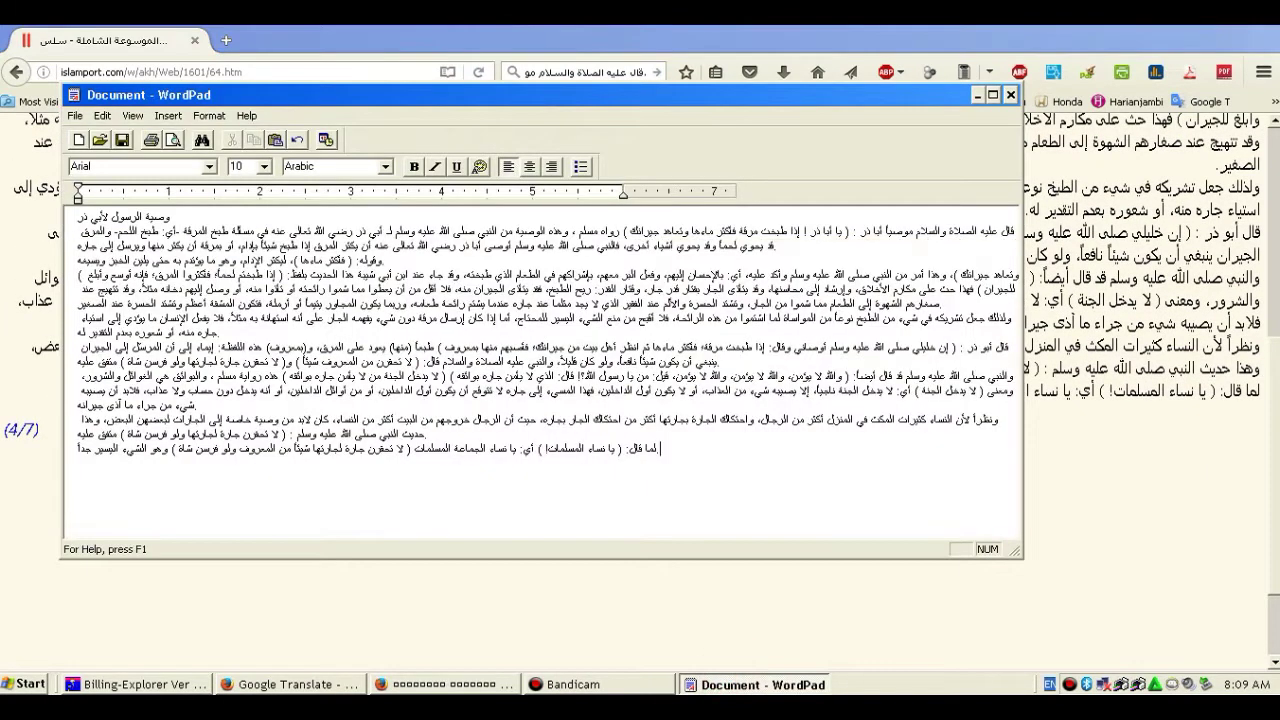
drag(123, 452, 100, 440)
click(84, 446)
click(112, 450)
click(1083, 523)
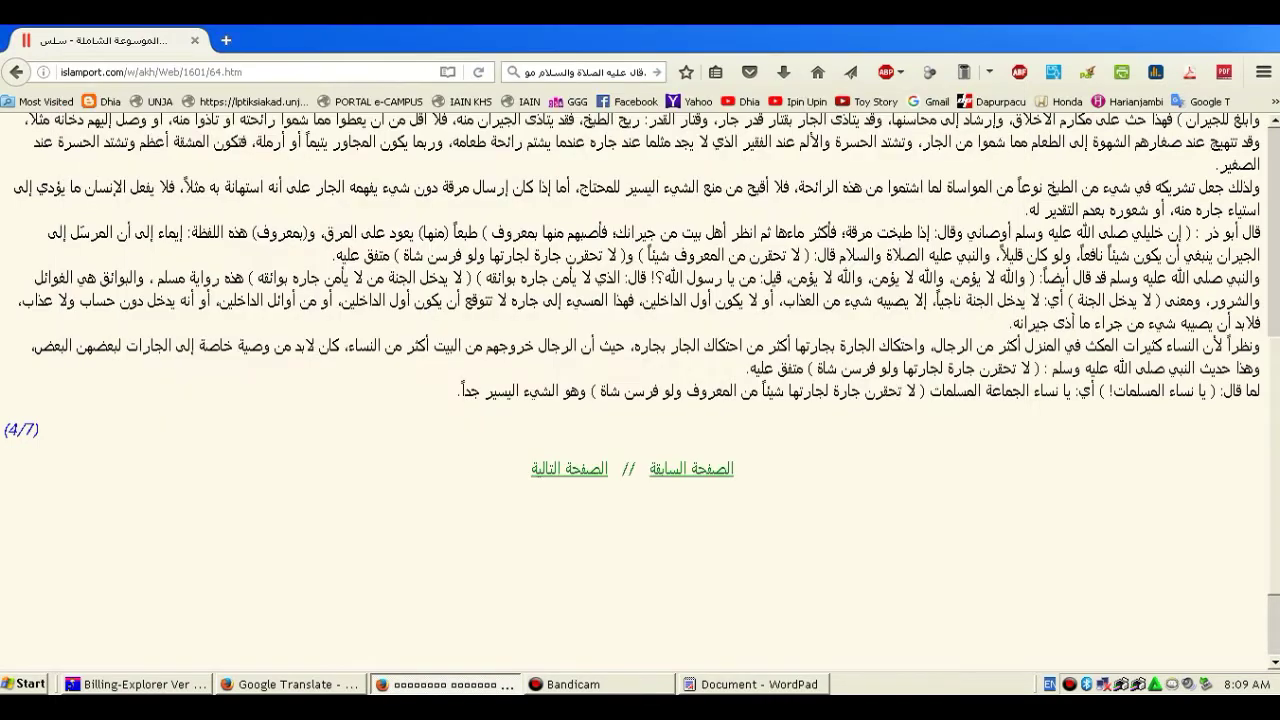
drag(530, 390, 463, 389)
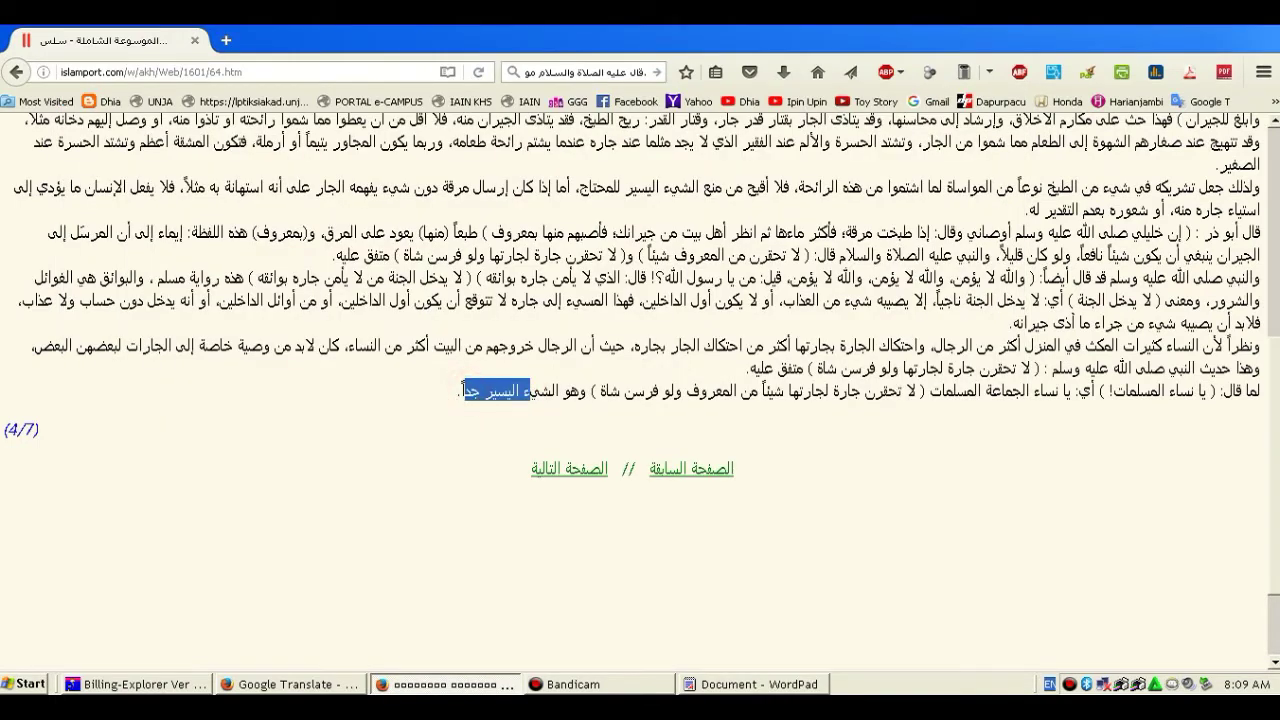
click(820, 428)
Compare the page's red heading with the title line of the pasted text
key(ctrl+Home)
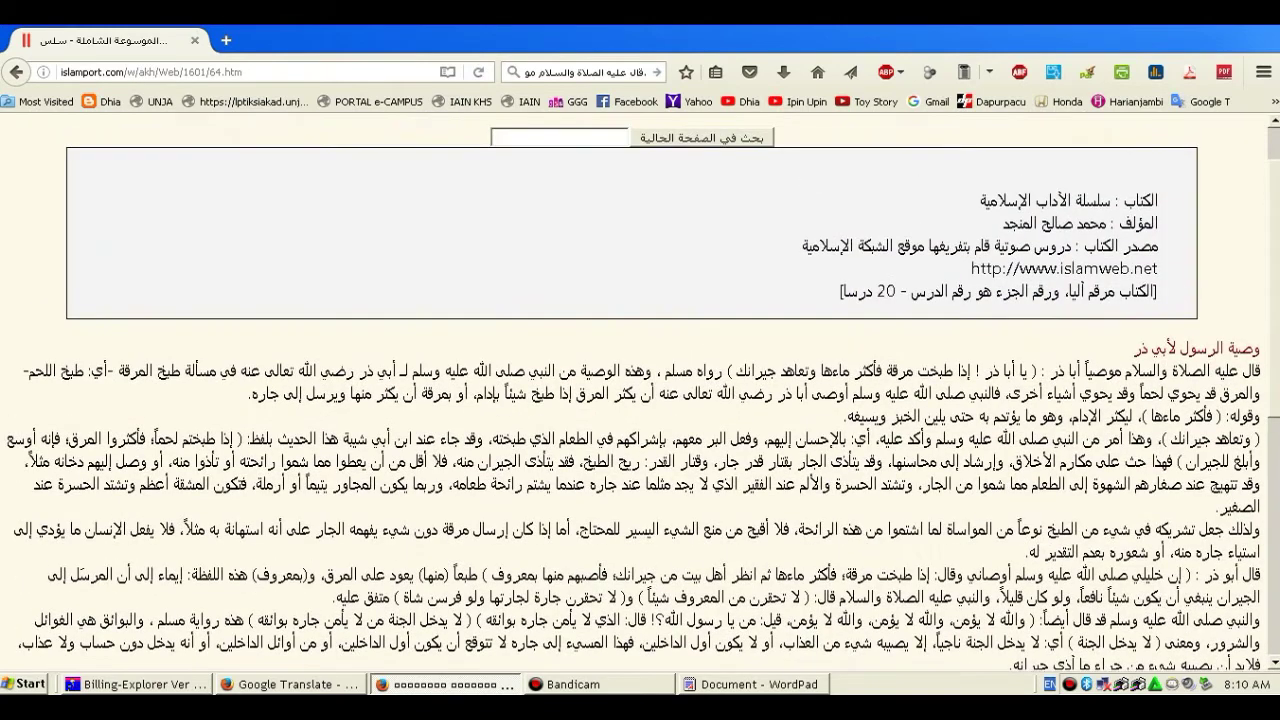
drag(1258, 348, 1170, 347)
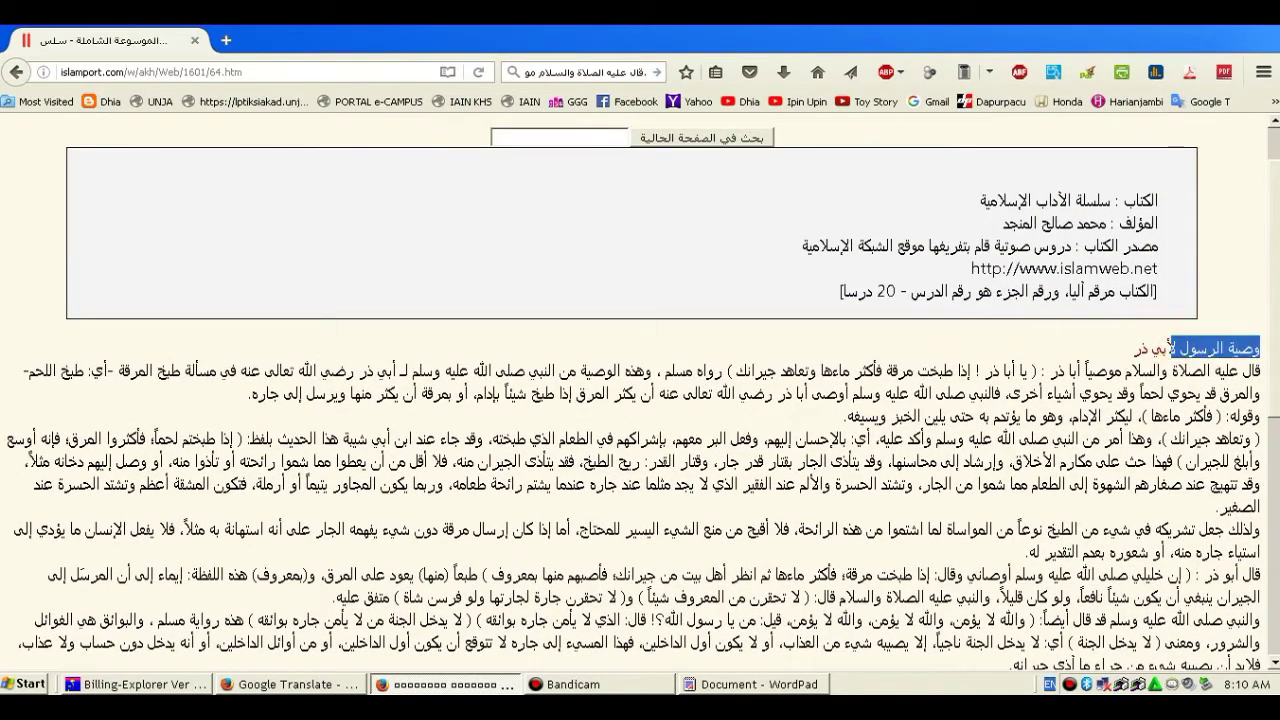
key(alt+Tab)
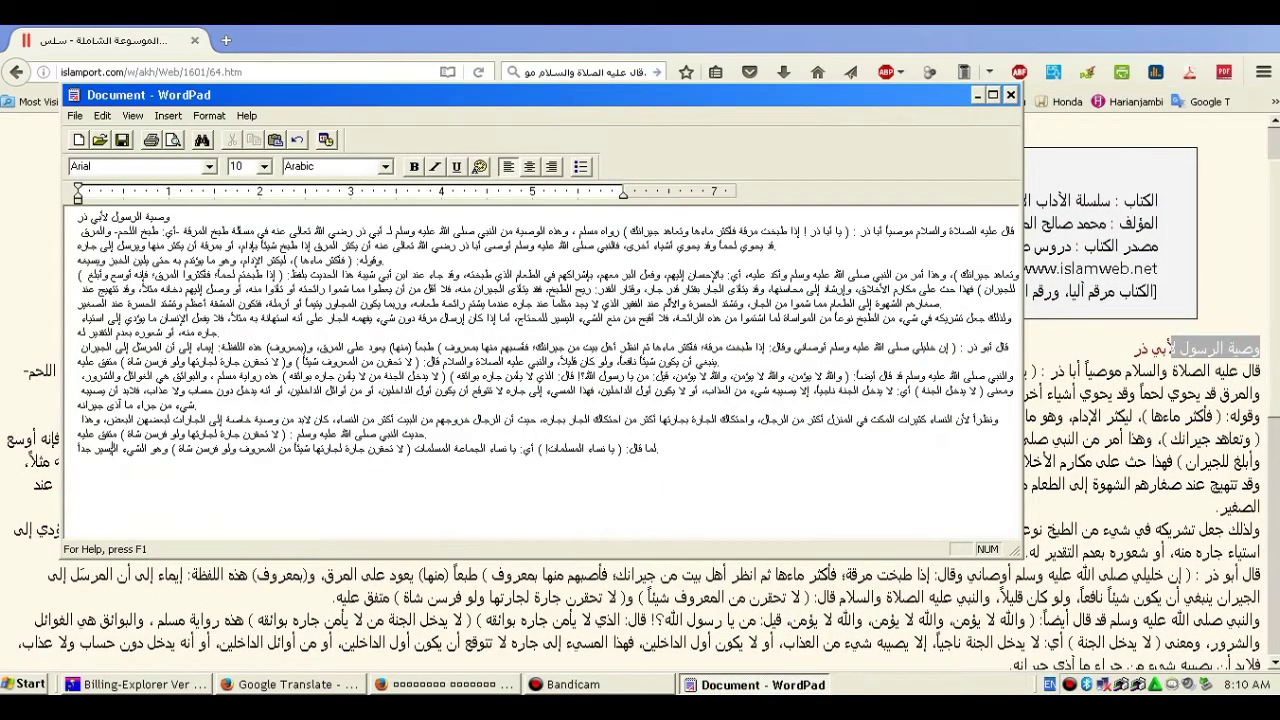
drag(150, 216, 88, 217)
click(283, 262)
Select all of the pasted Arabic text in WordPad
click(102, 115)
click(128, 235)
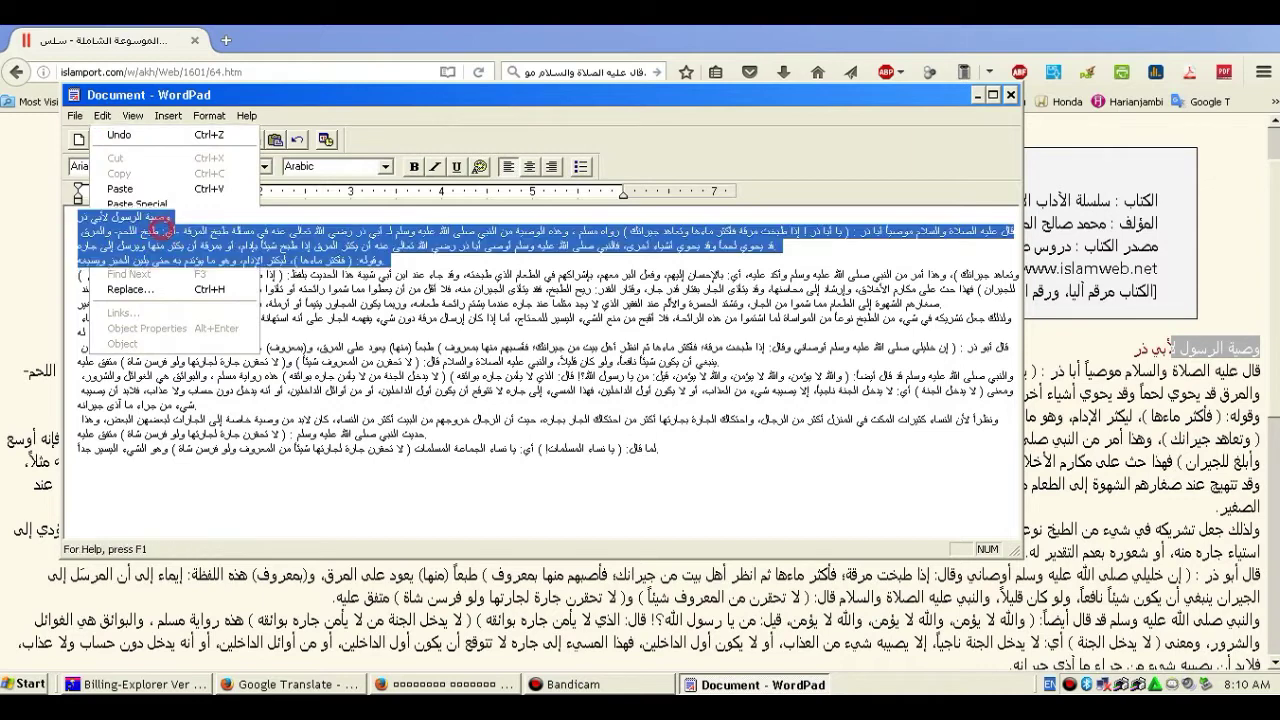
right_click(289, 285)
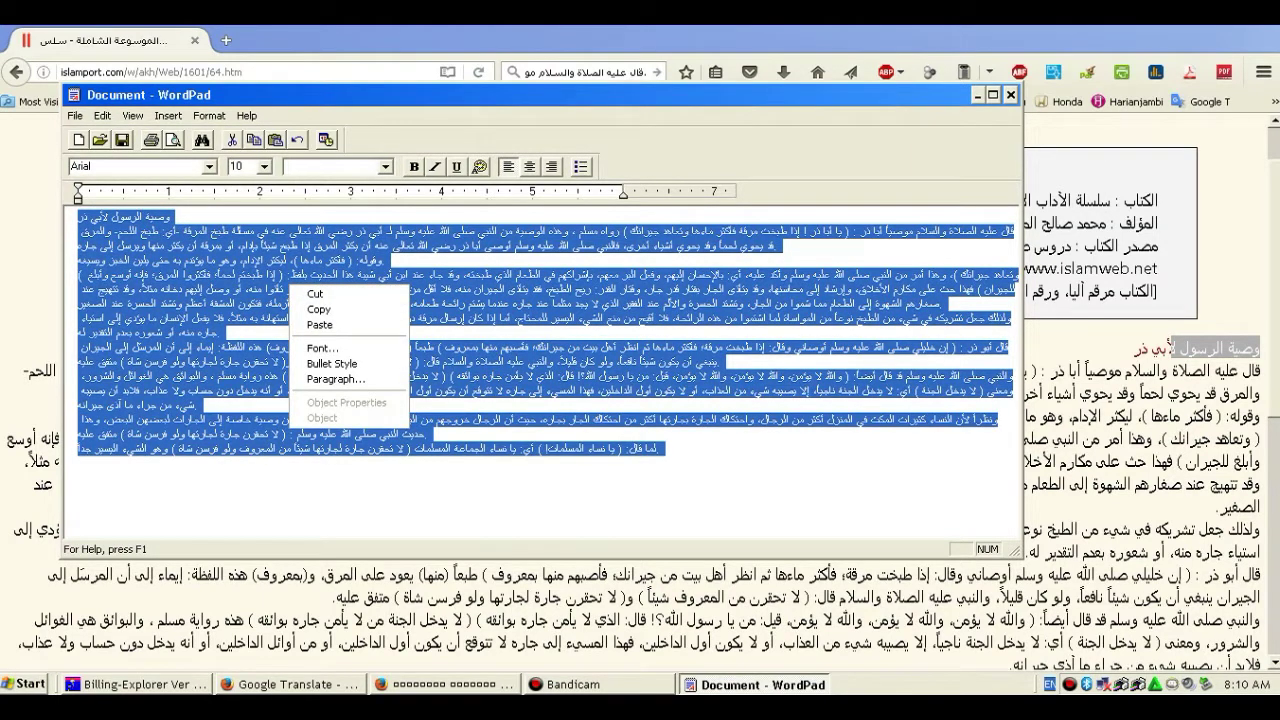
click(318, 309)
Launch Microsoft Word 2010 from the Start menu and close its Navigation pane
click(30, 684)
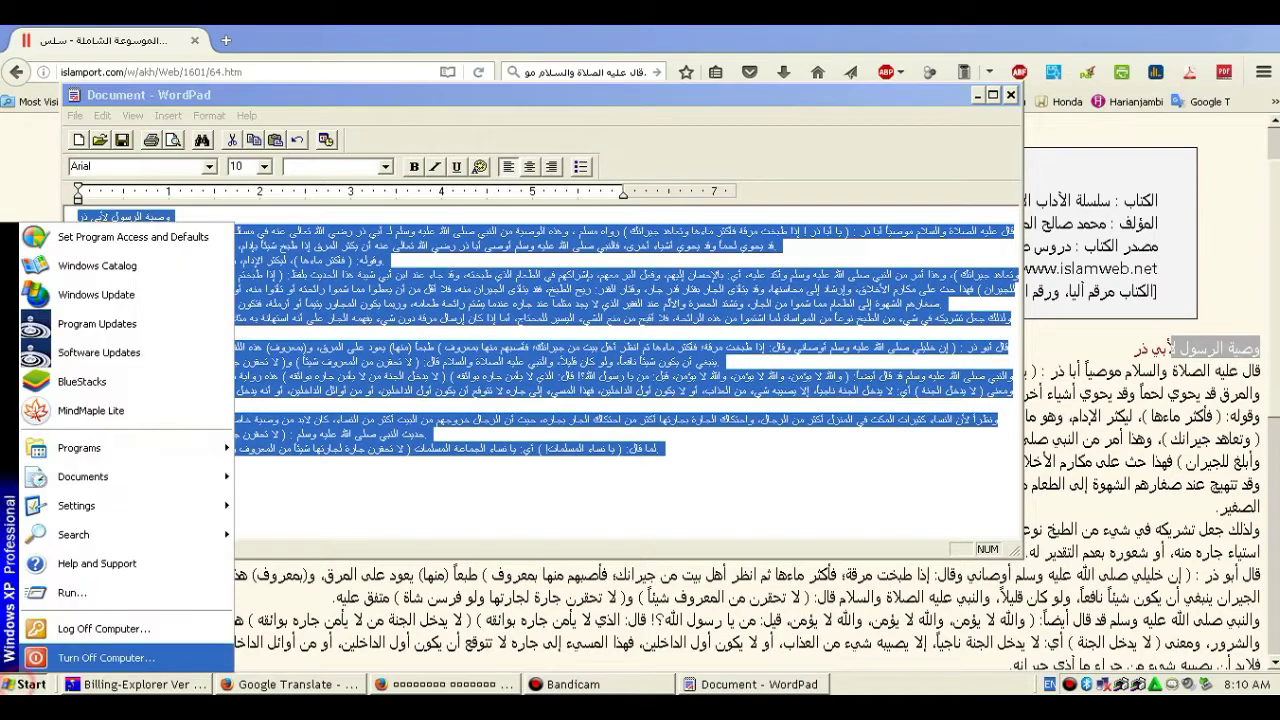
mouse_move(100, 448)
mouse_move(300, 414)
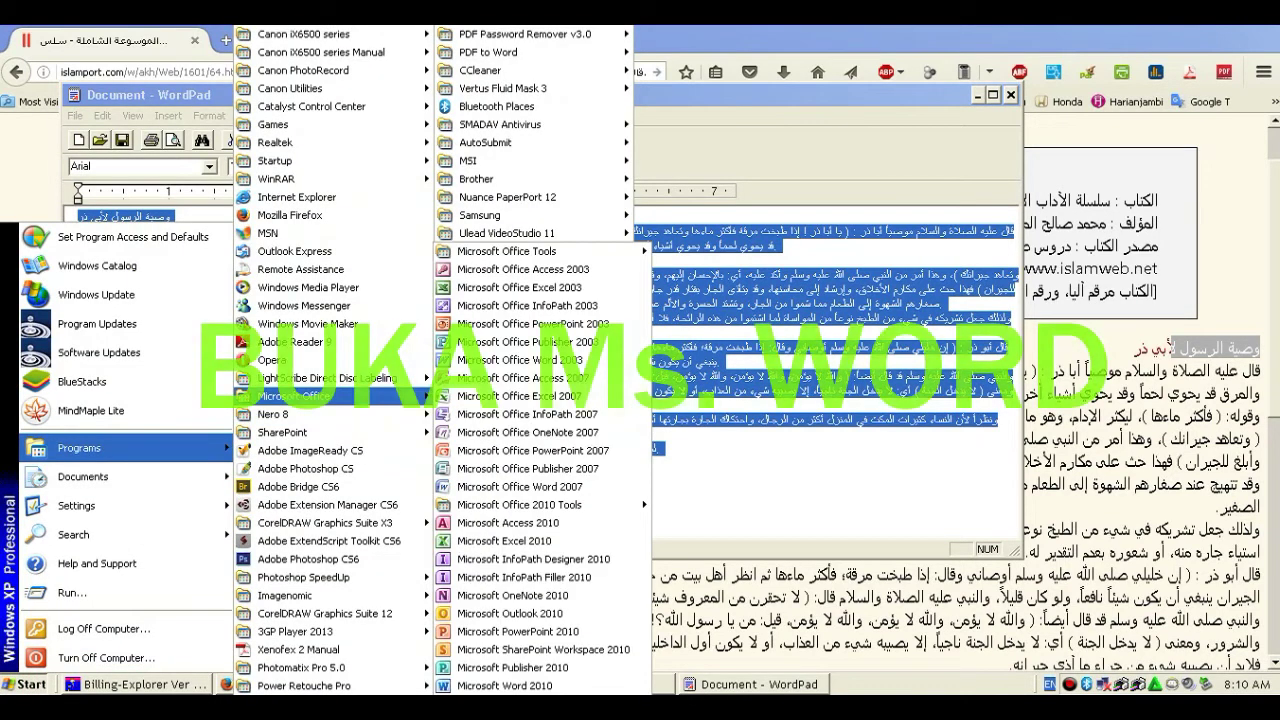
click(567, 672)
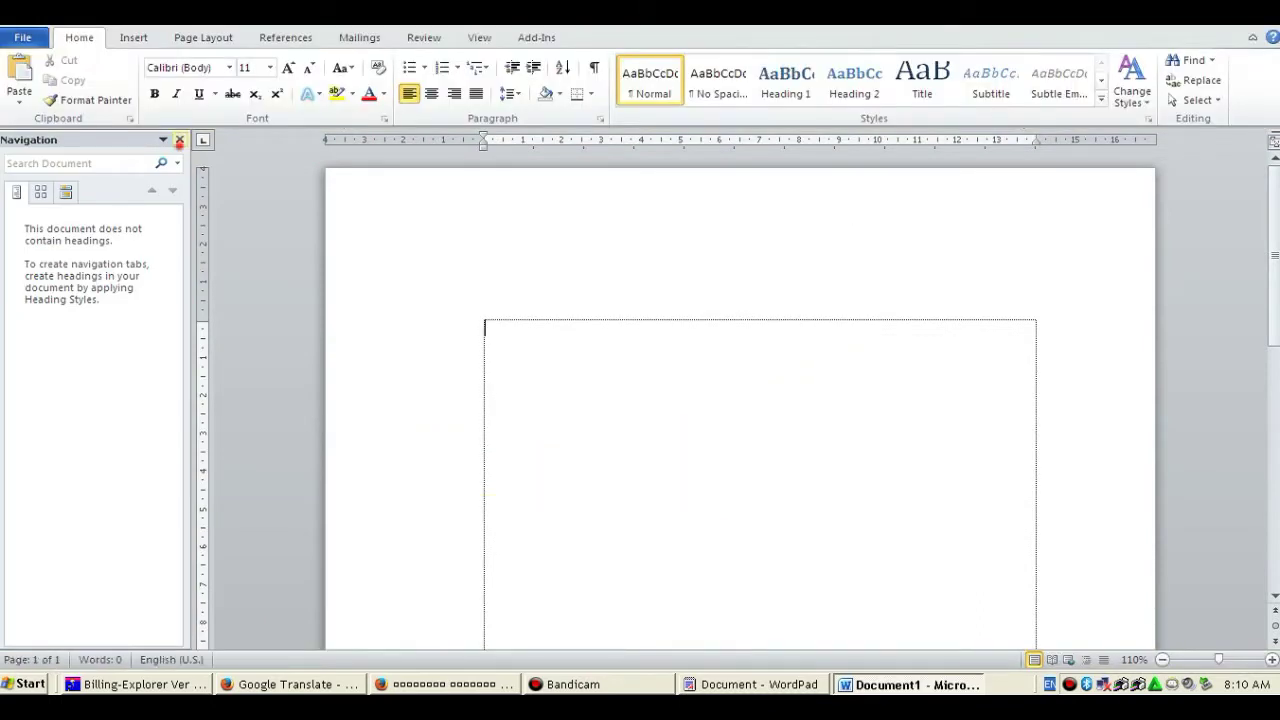
click(180, 139)
click(574, 349)
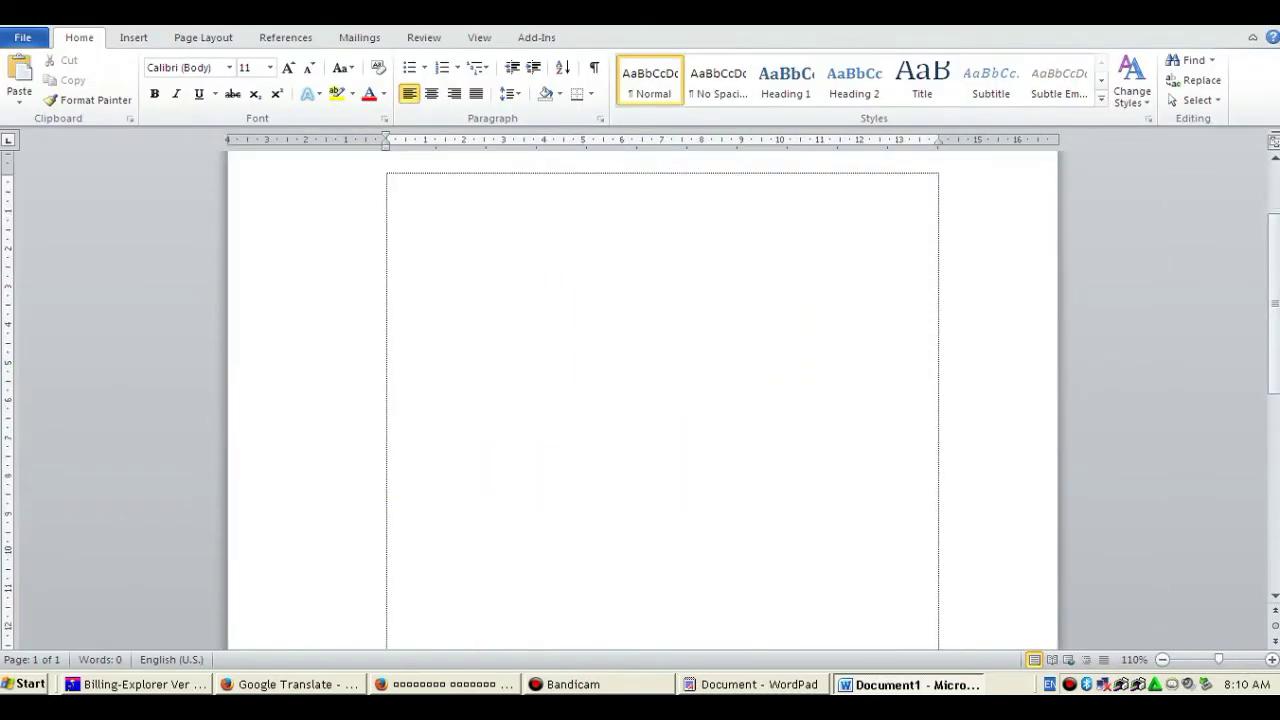
scroll(574, 349, down, 2)
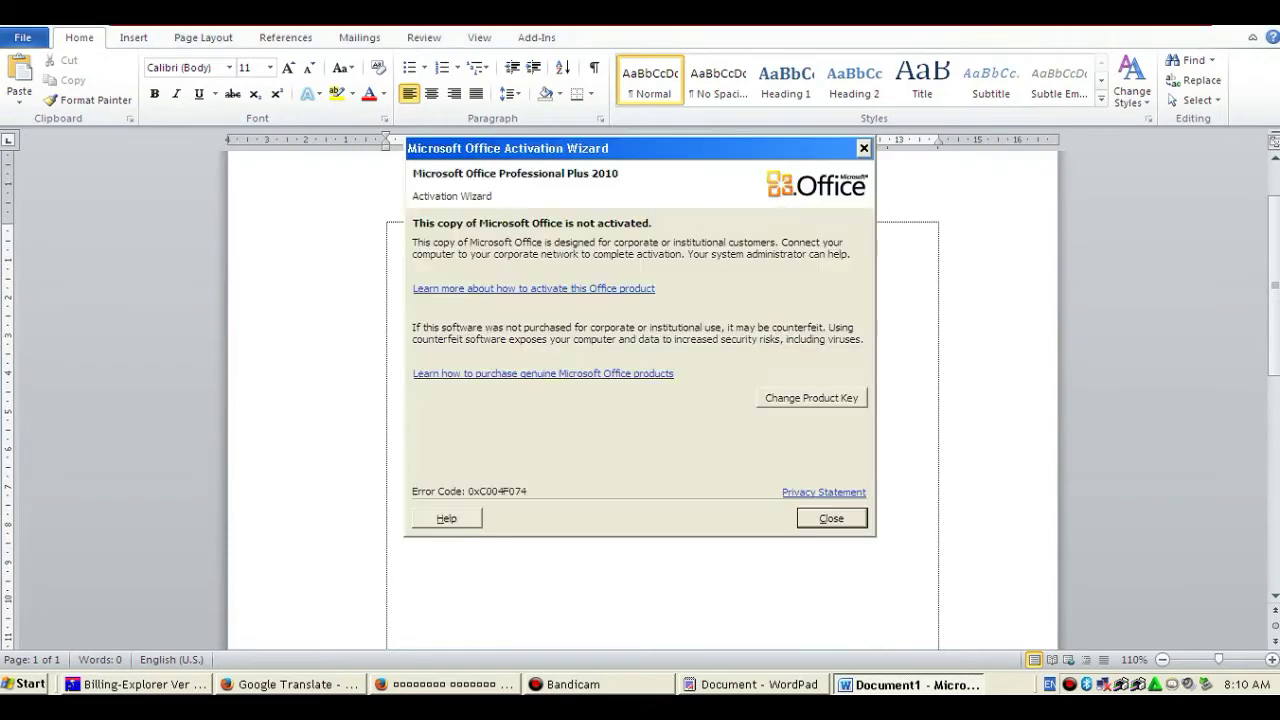
Dismiss the activation wizard, then Select All and Copy the WordPad text
click(811, 517)
scroll(811, 517, up, 2)
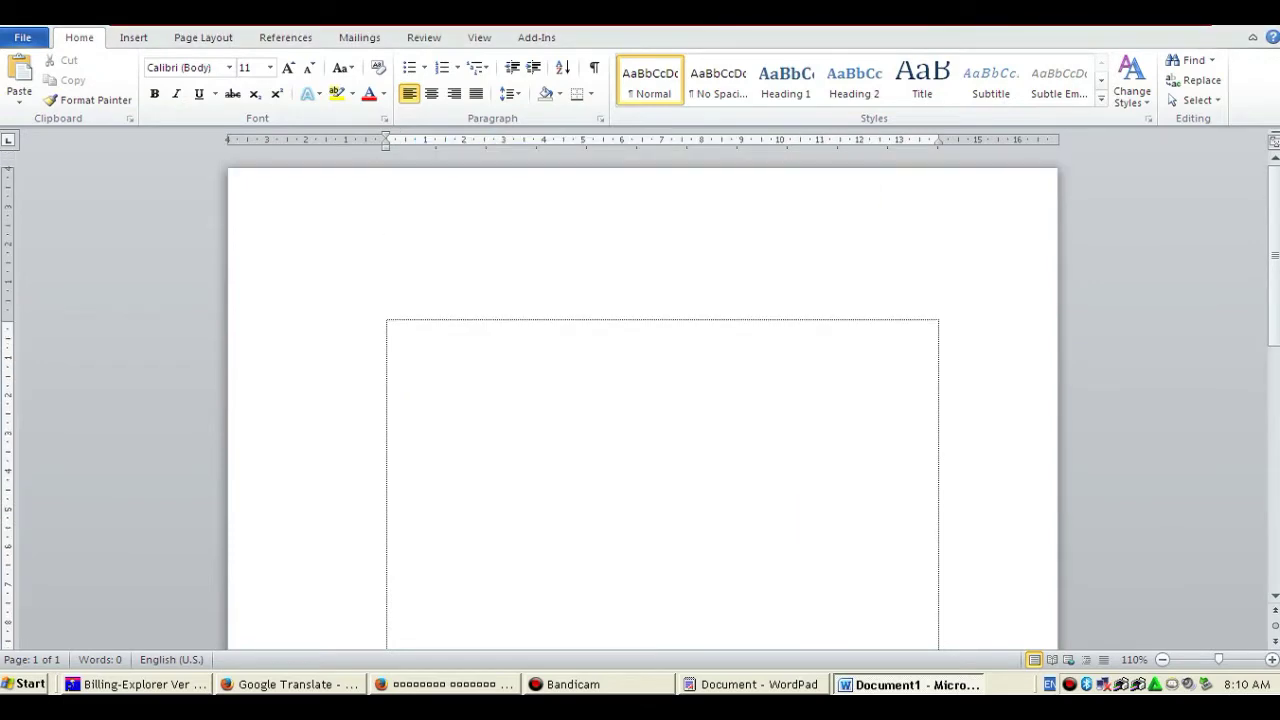
click(759, 684)
click(444, 405)
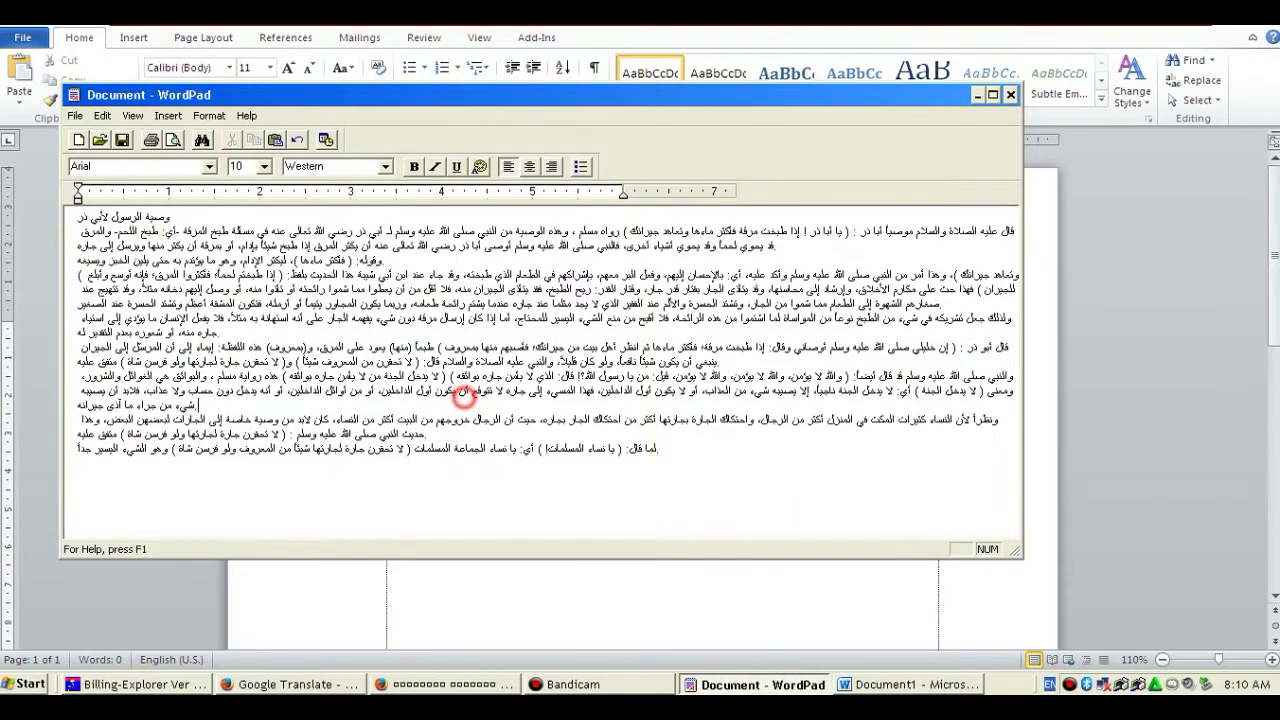
click(102, 116)
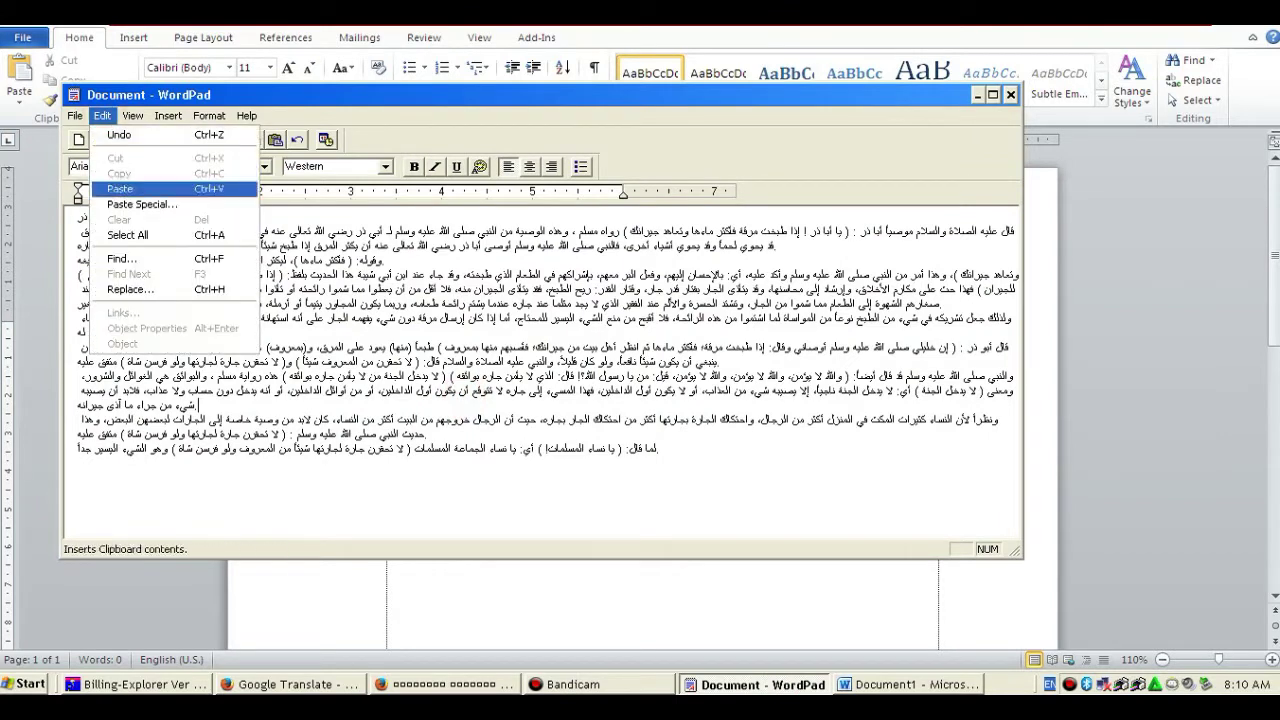
click(128, 235)
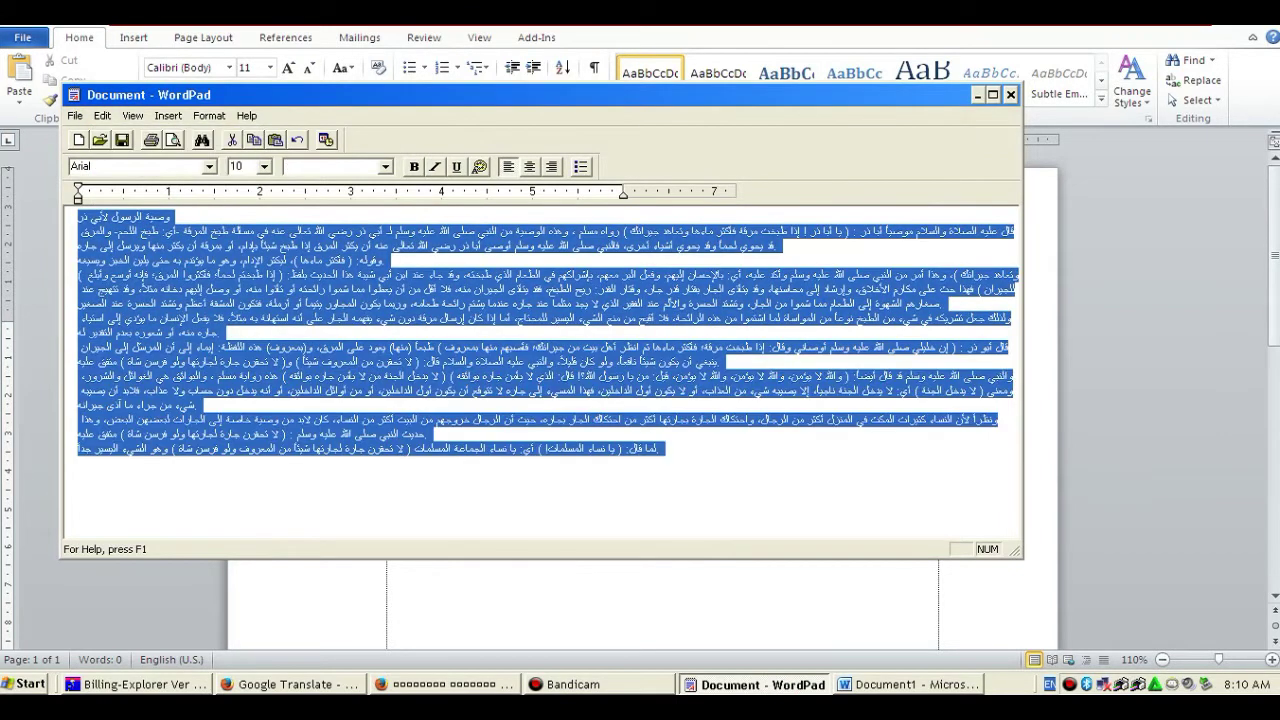
click(102, 116)
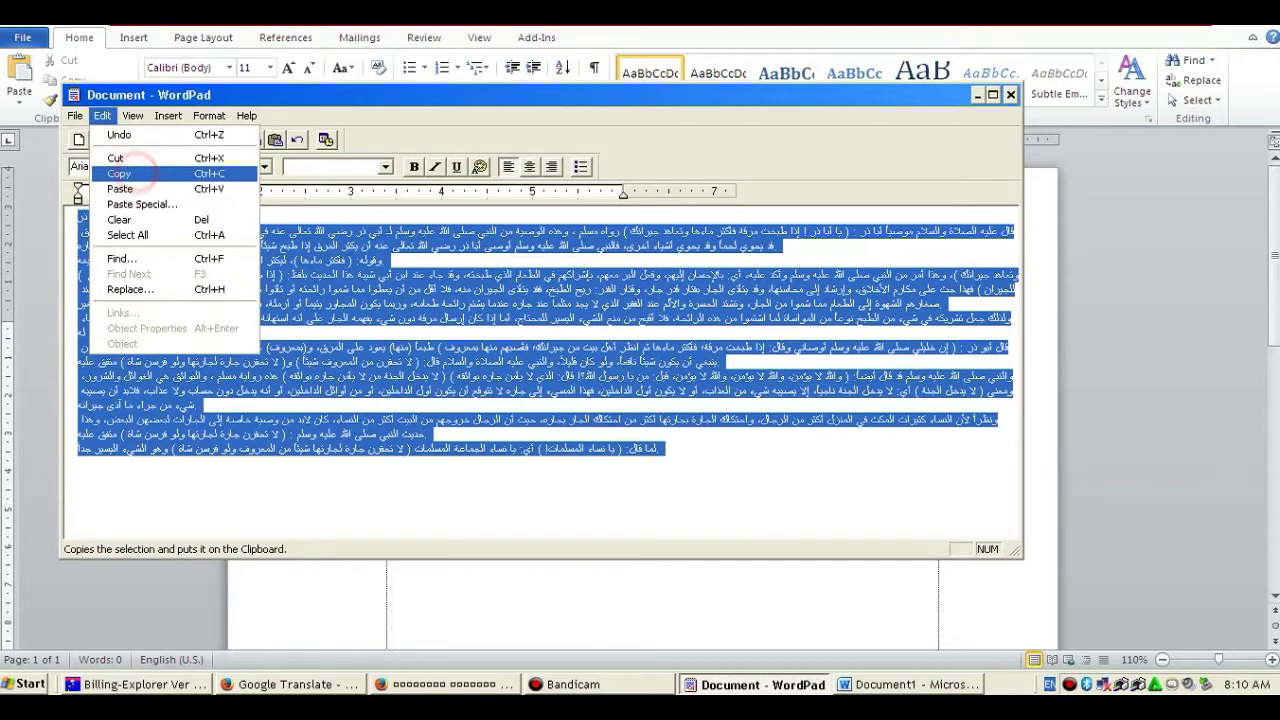
click(120, 173)
click(520, 589)
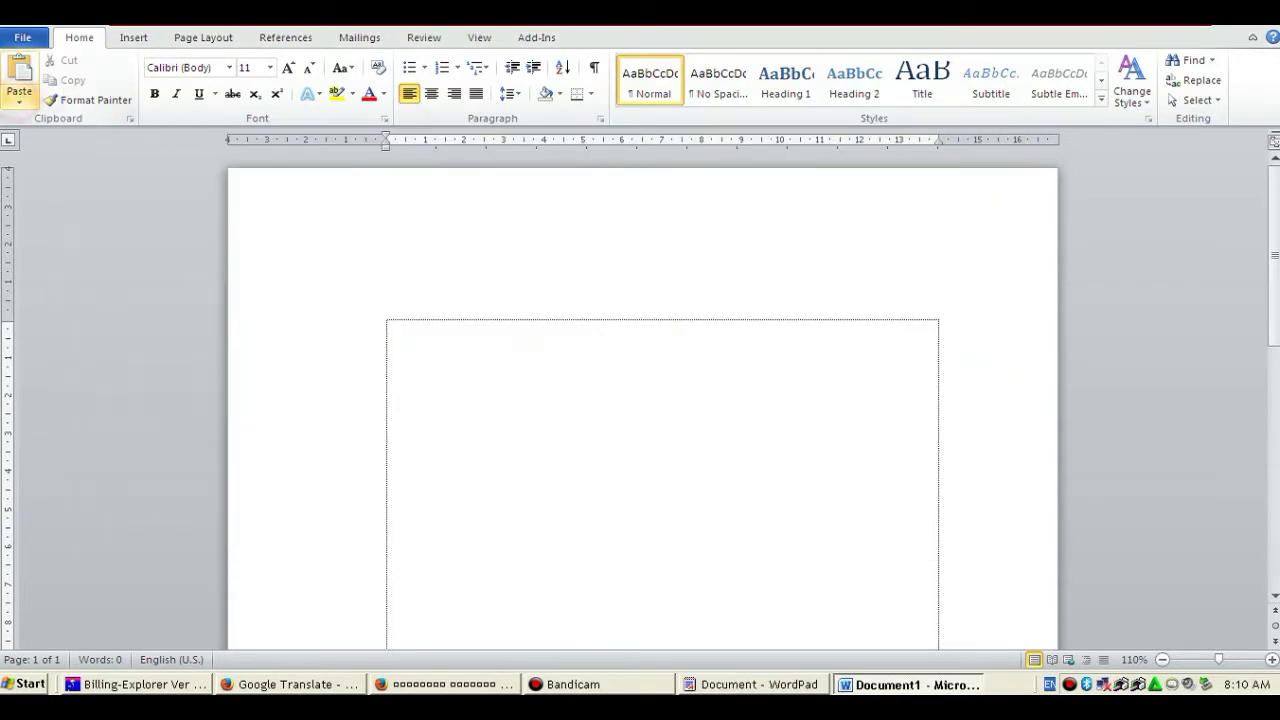
Paste the Arabic text into Document1 and set all of it to 18 pt
click(19, 100)
key(ctrl+v)
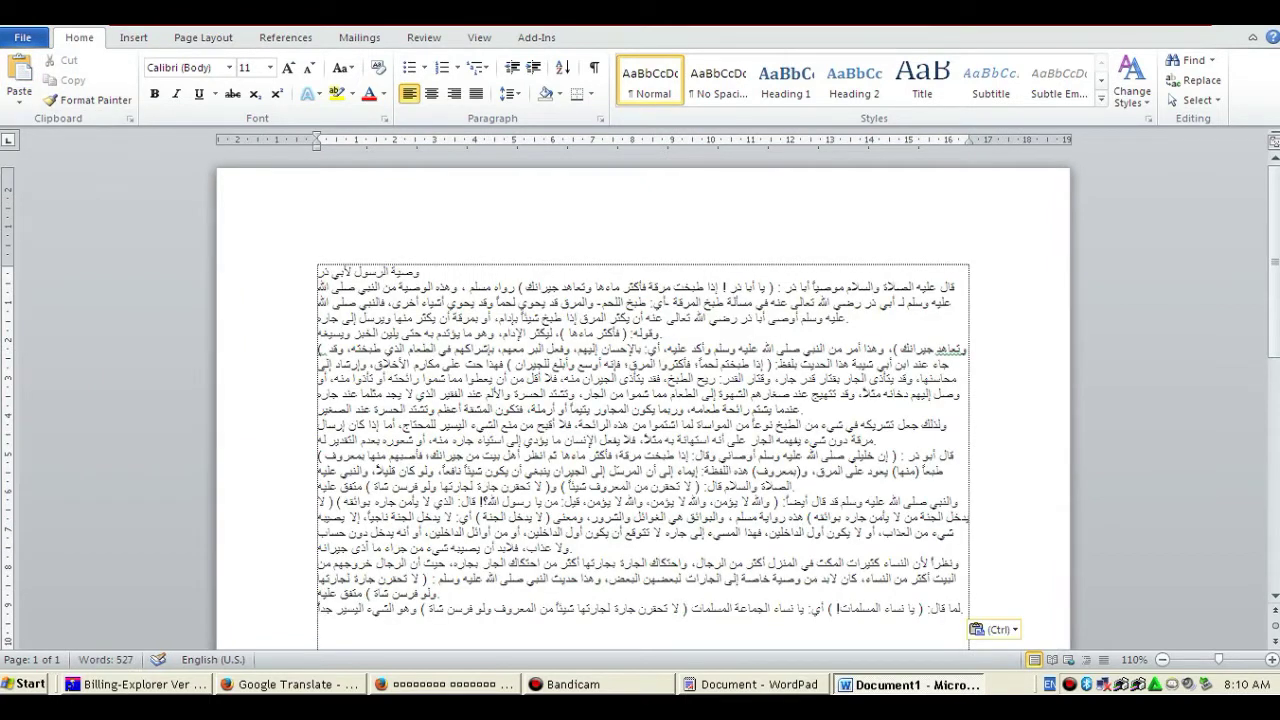
drag(294, 274, 294, 608)
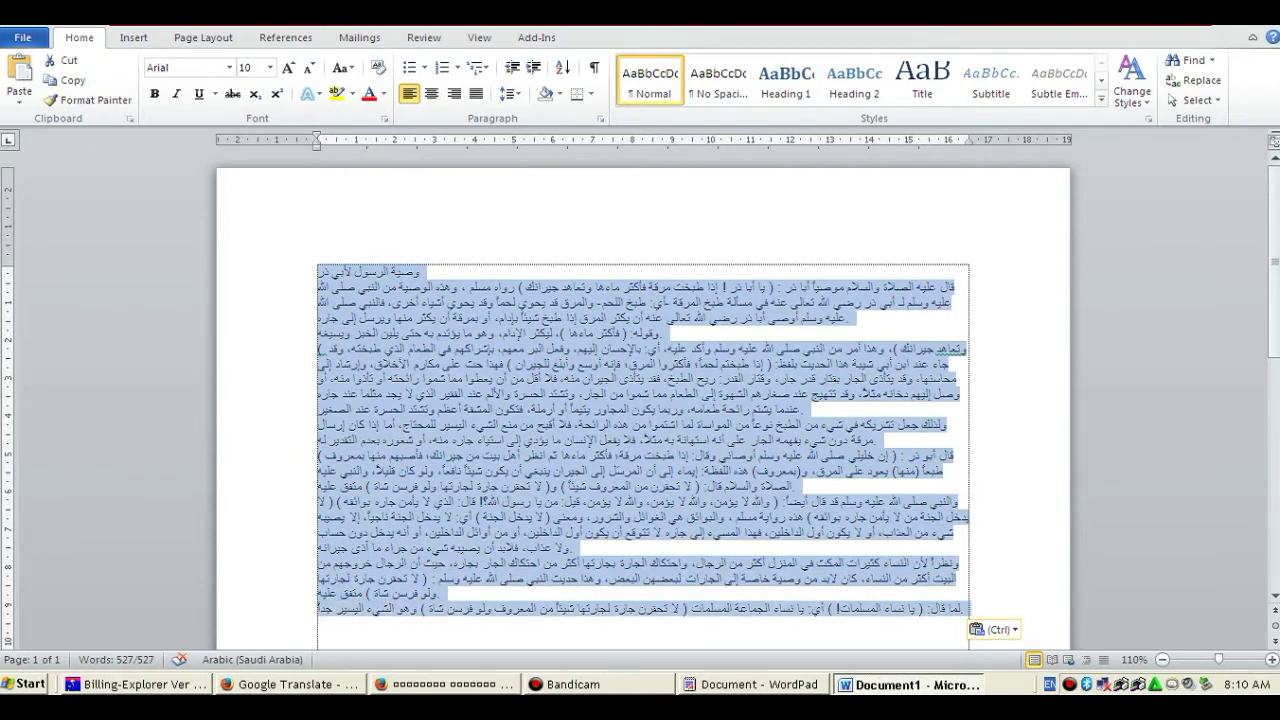
key(ctrl+a)
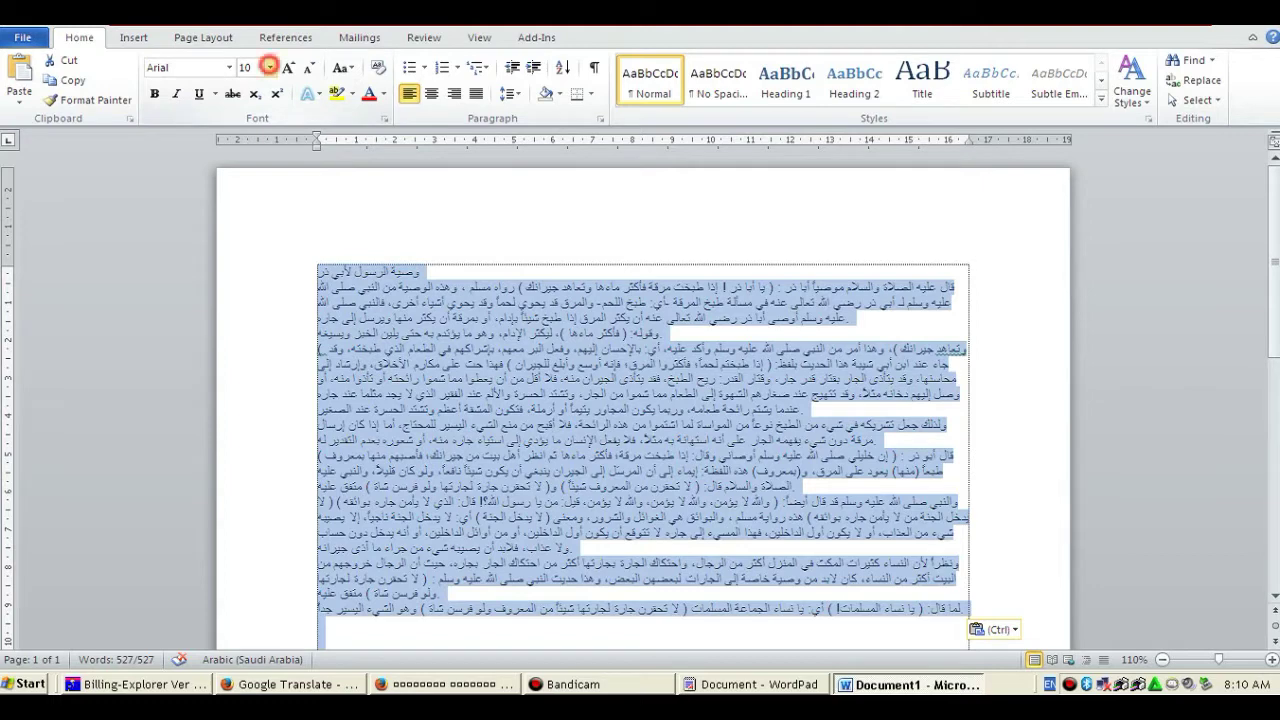
click(269, 67)
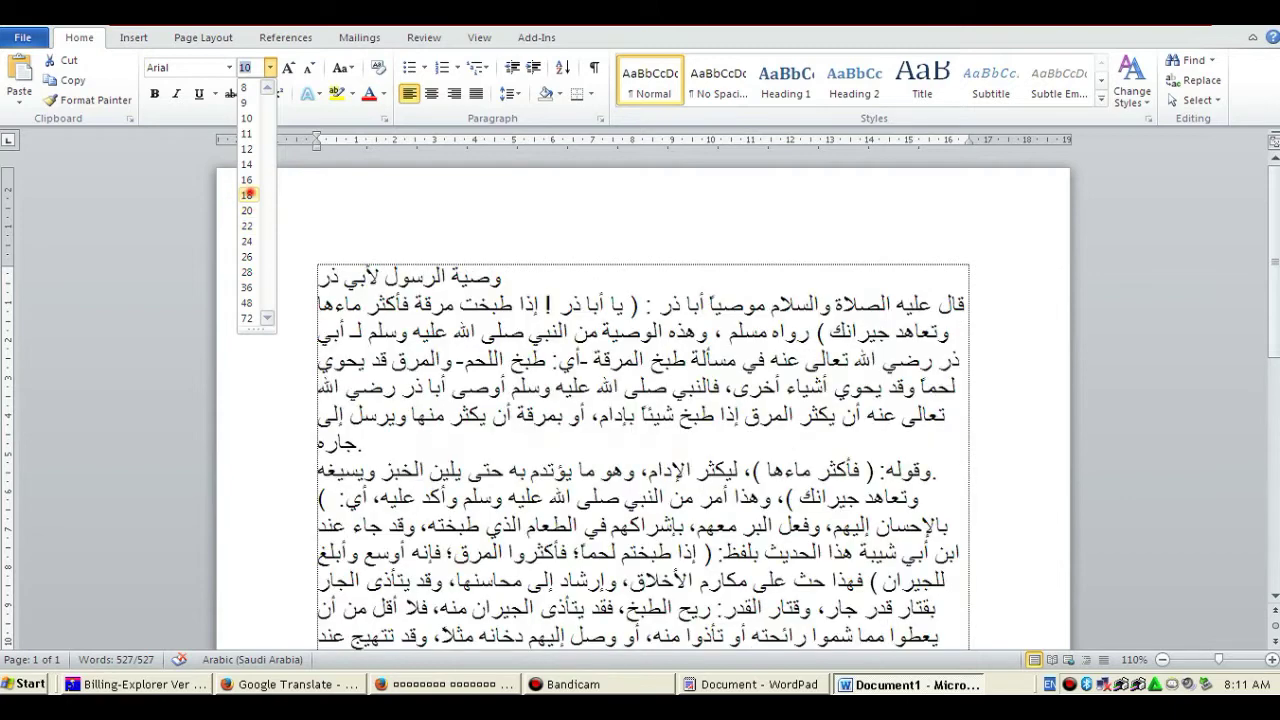
click(246, 195)
Justify the body paragraphs and centre the title line
click(476, 93)
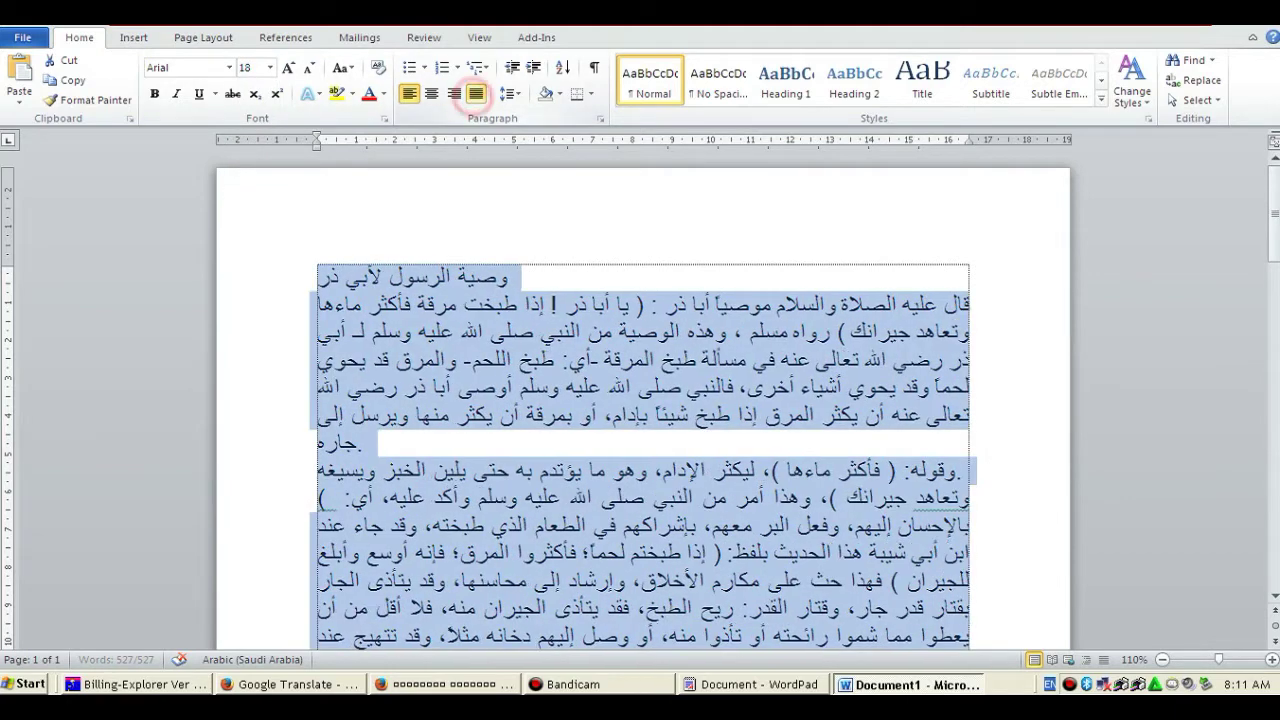
click(480, 260)
click(431, 93)
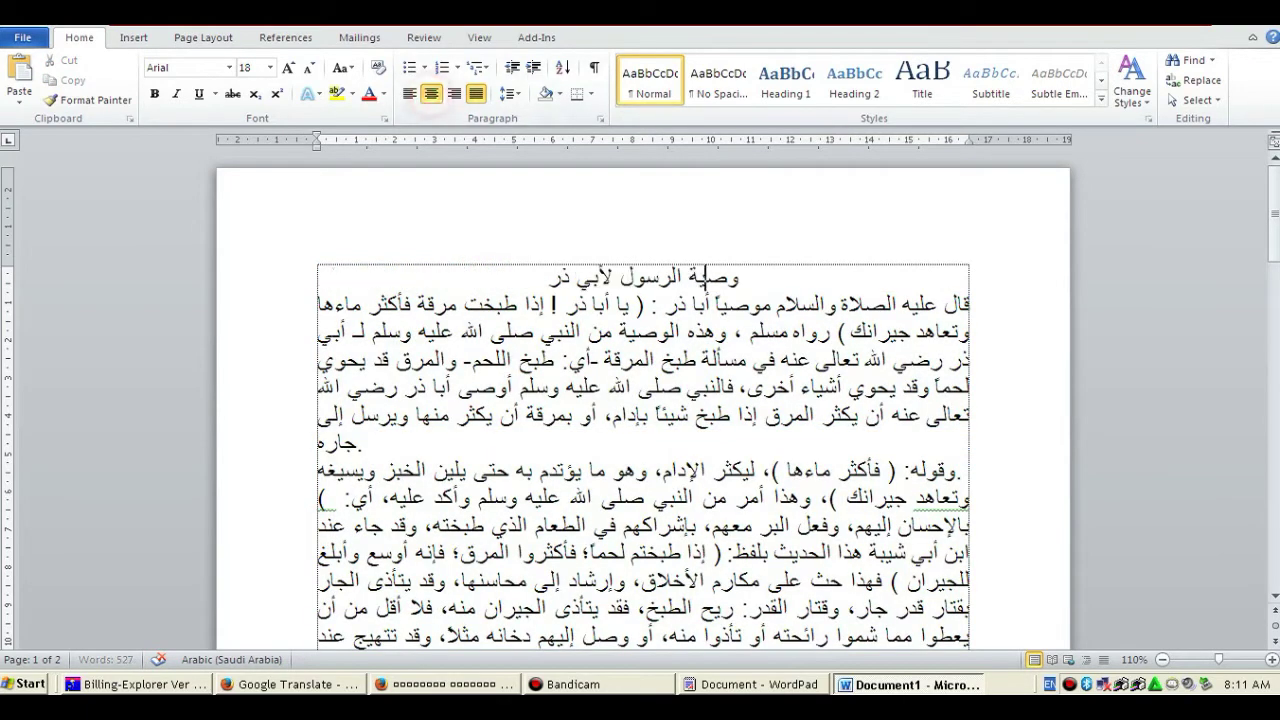
scroll(640, 400, down, 1)
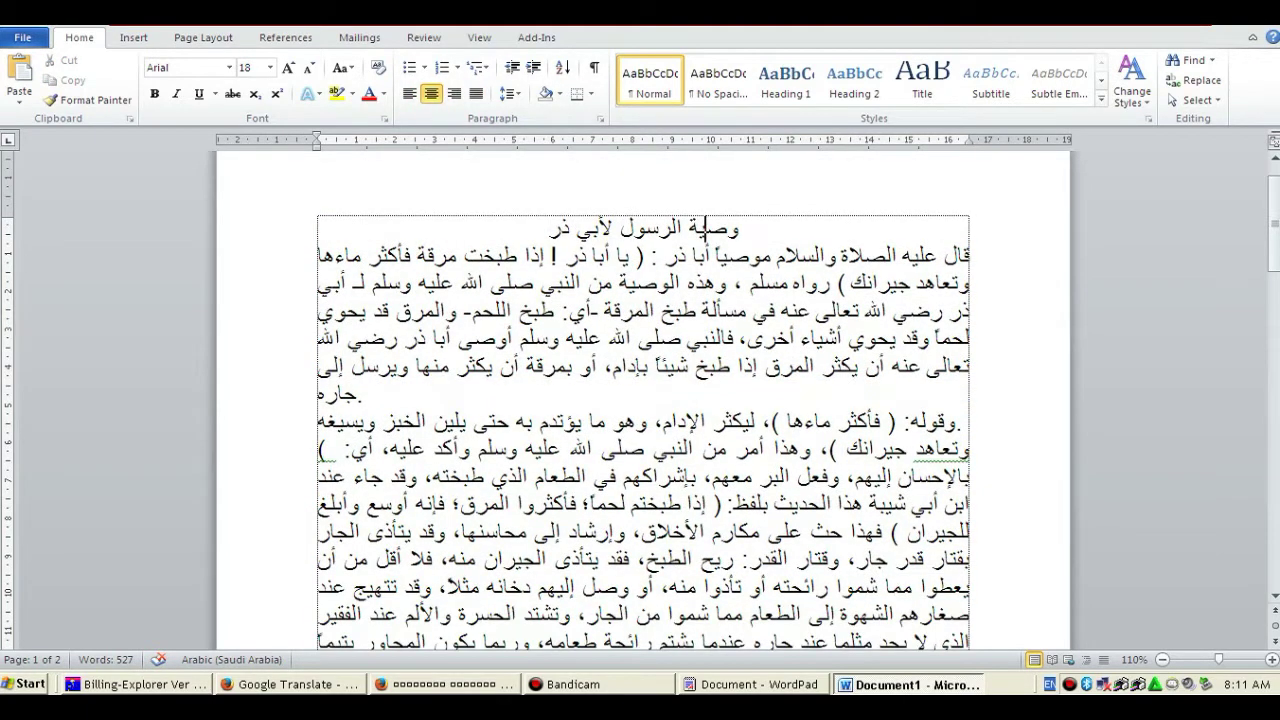
click(528, 362)
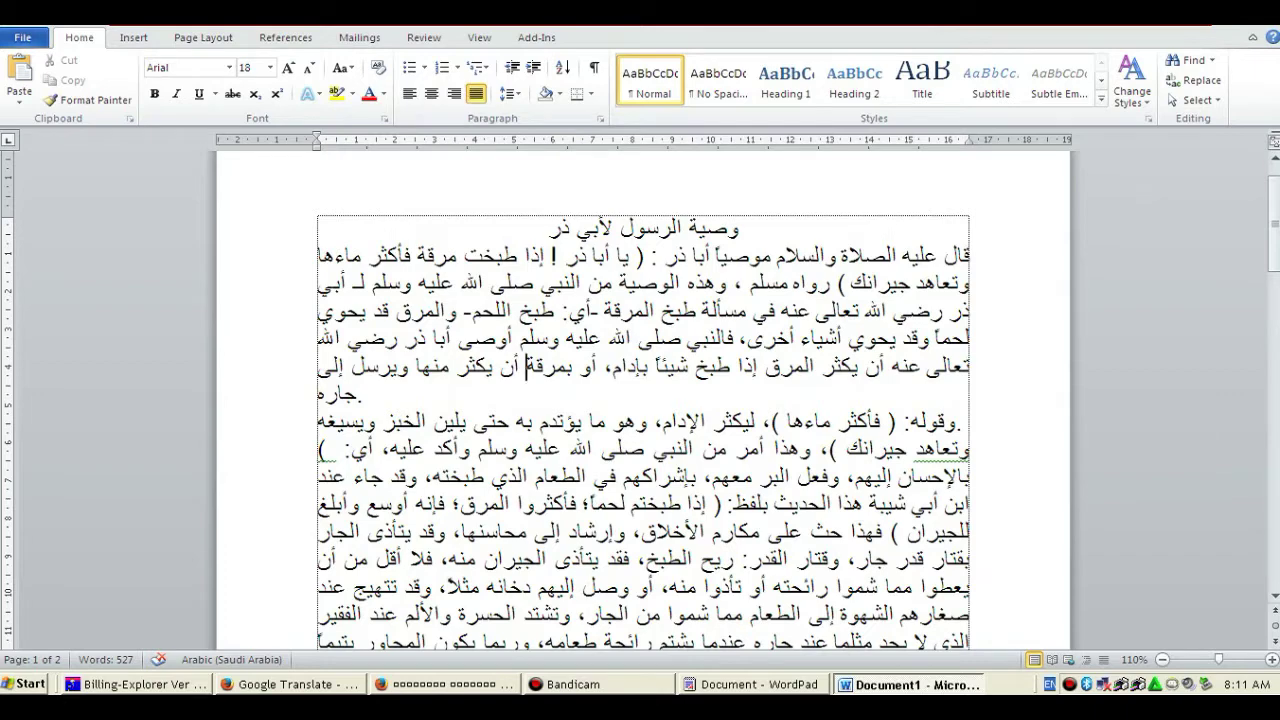
Select the whole document and align all of it to the right
key(ctrl+a)
click(454, 93)
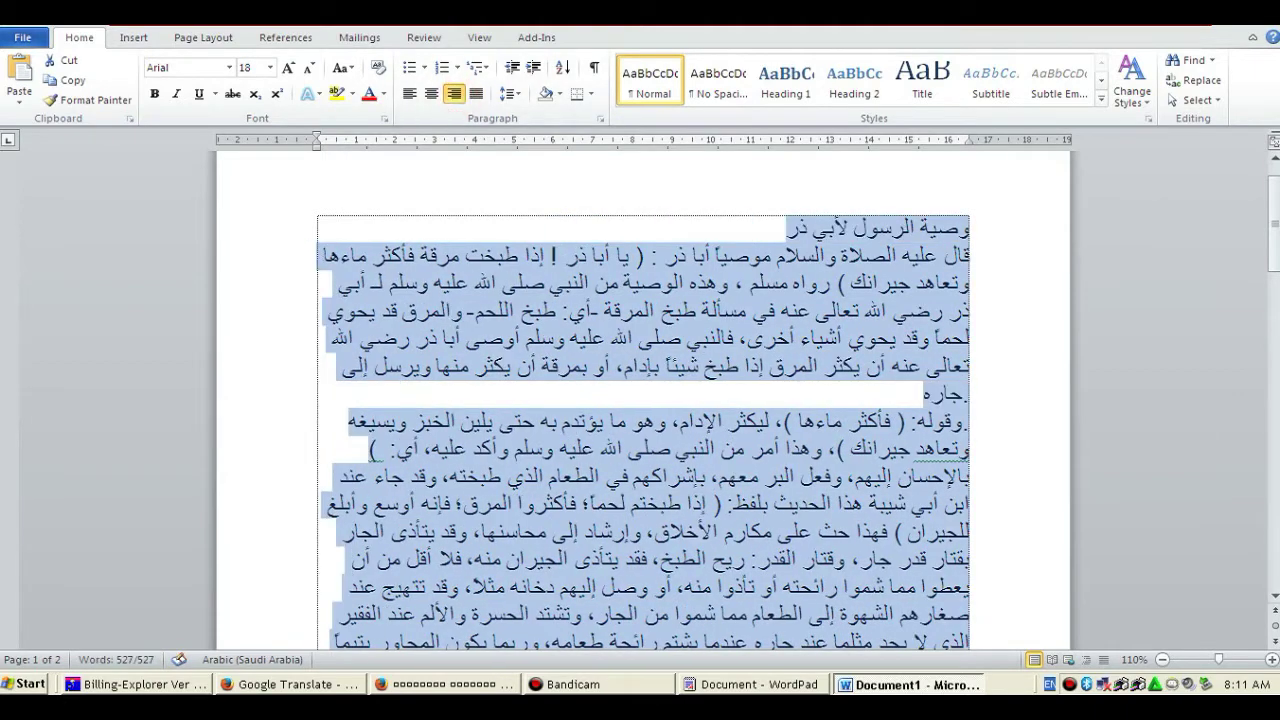
click(985, 452)
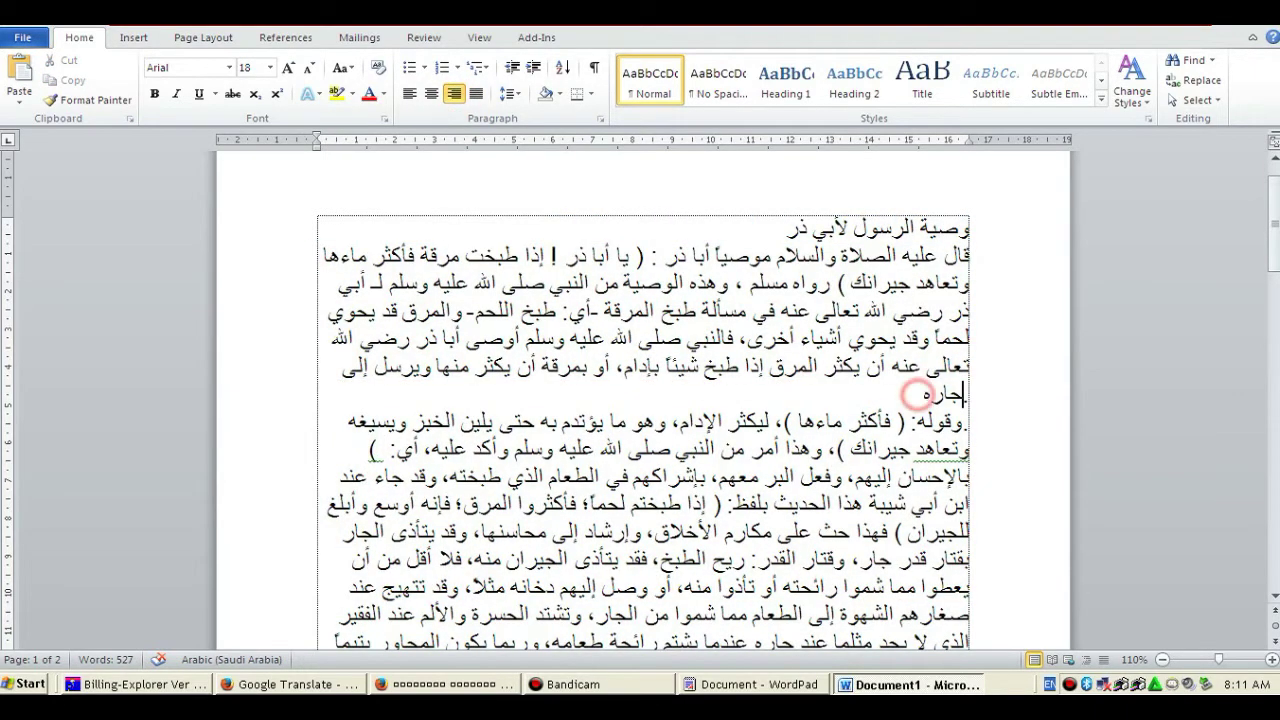
Scroll to the document's end, select its closing words, and switch to Firefox
scroll(918, 394, down, 4)
scroll(643, 400, down, 3)
scroll(643, 400, down, 3)
scroll(643, 400, down, 6)
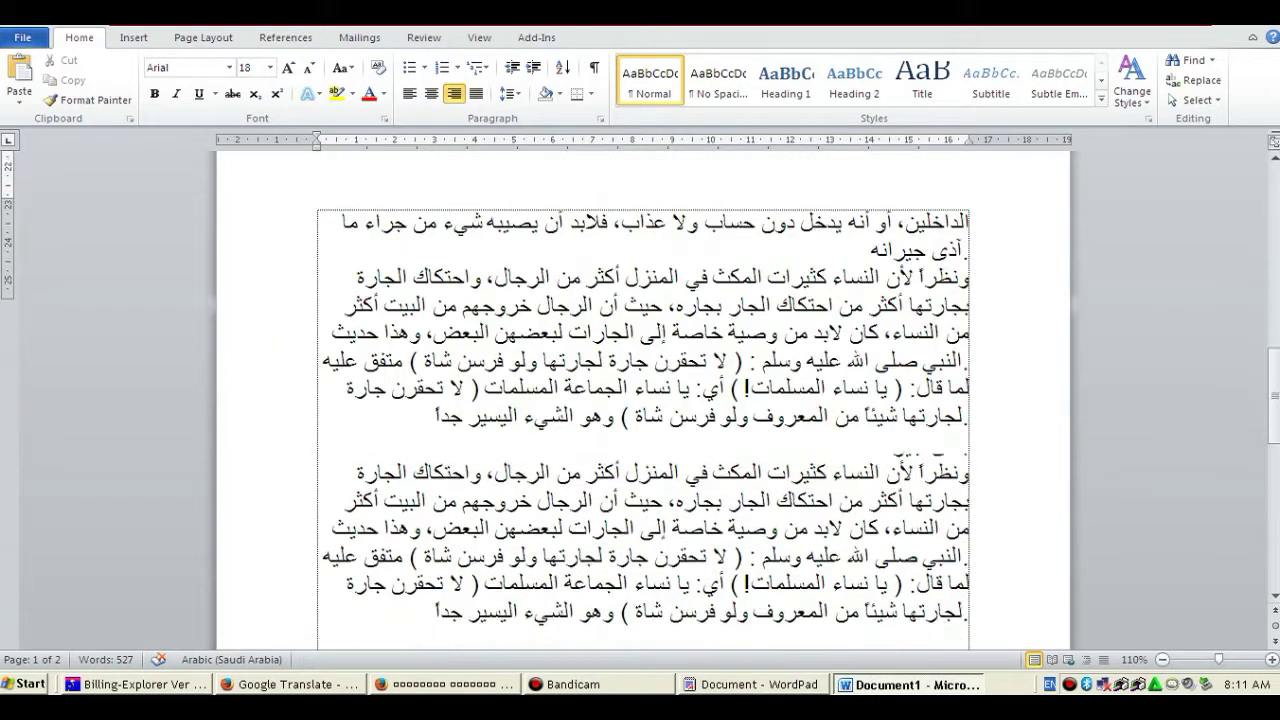
scroll(643, 400, down, 4)
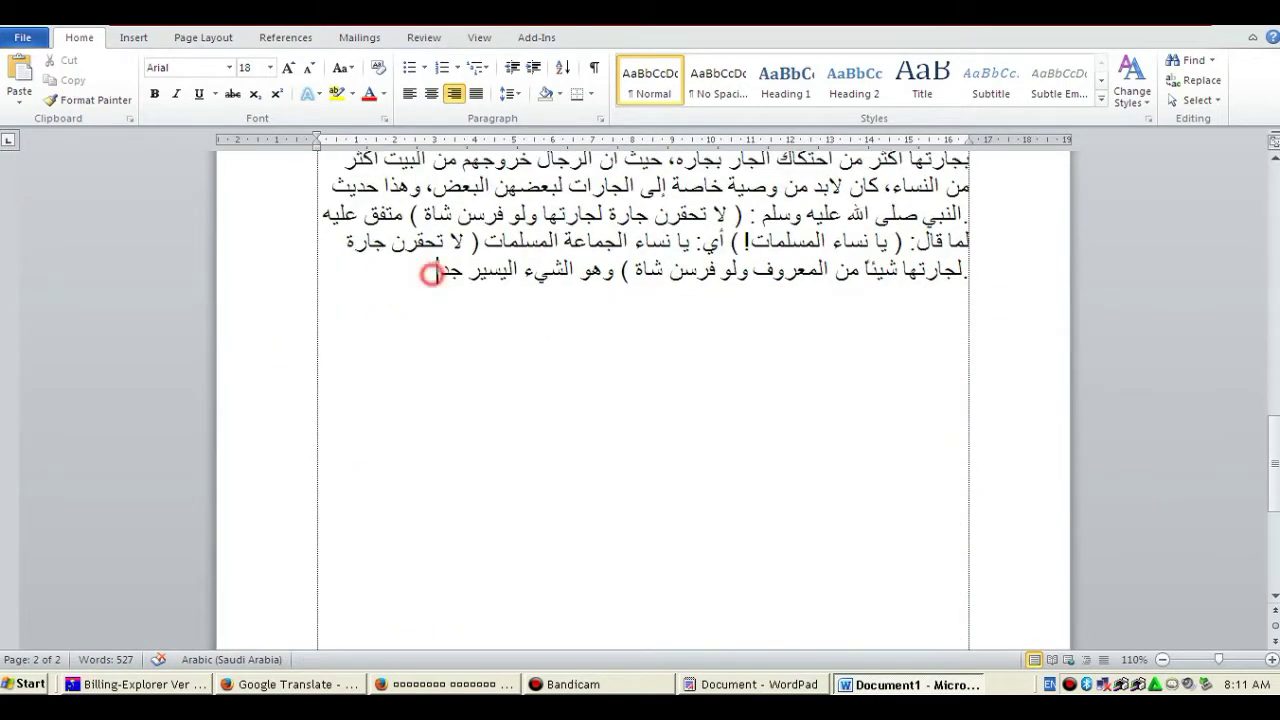
drag(428, 272, 614, 270)
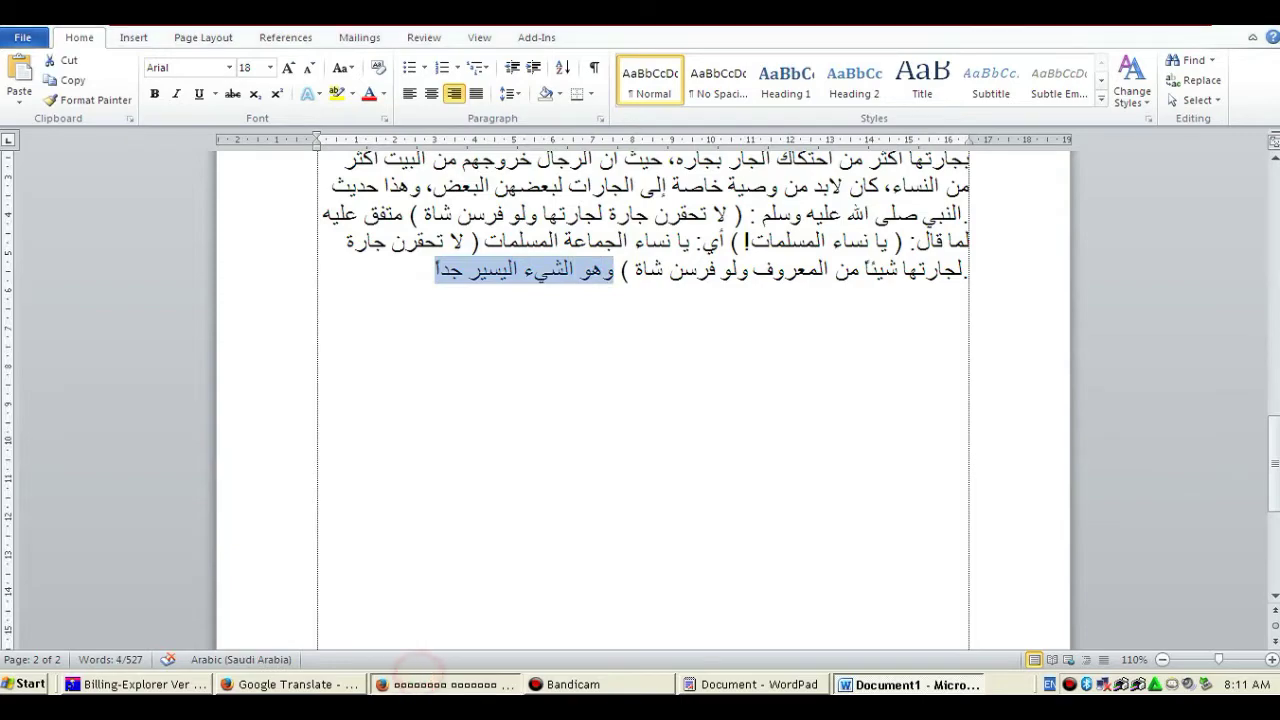
click(440, 684)
scroll(1170, 180, down, 1)
Select وهو الشيء اليسير جداً and heading words الرسول لأبي ذر, then return to Word
scroll(1170, 178, down, 5)
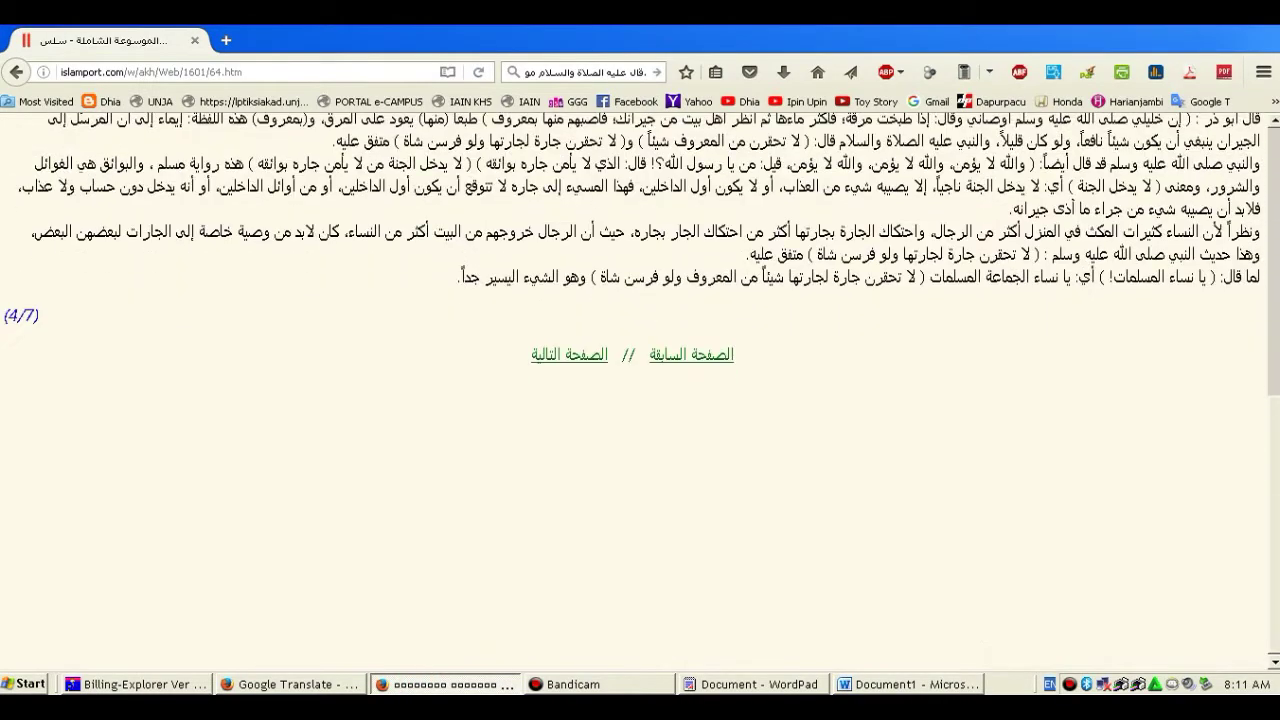
drag(450, 276, 586, 277)
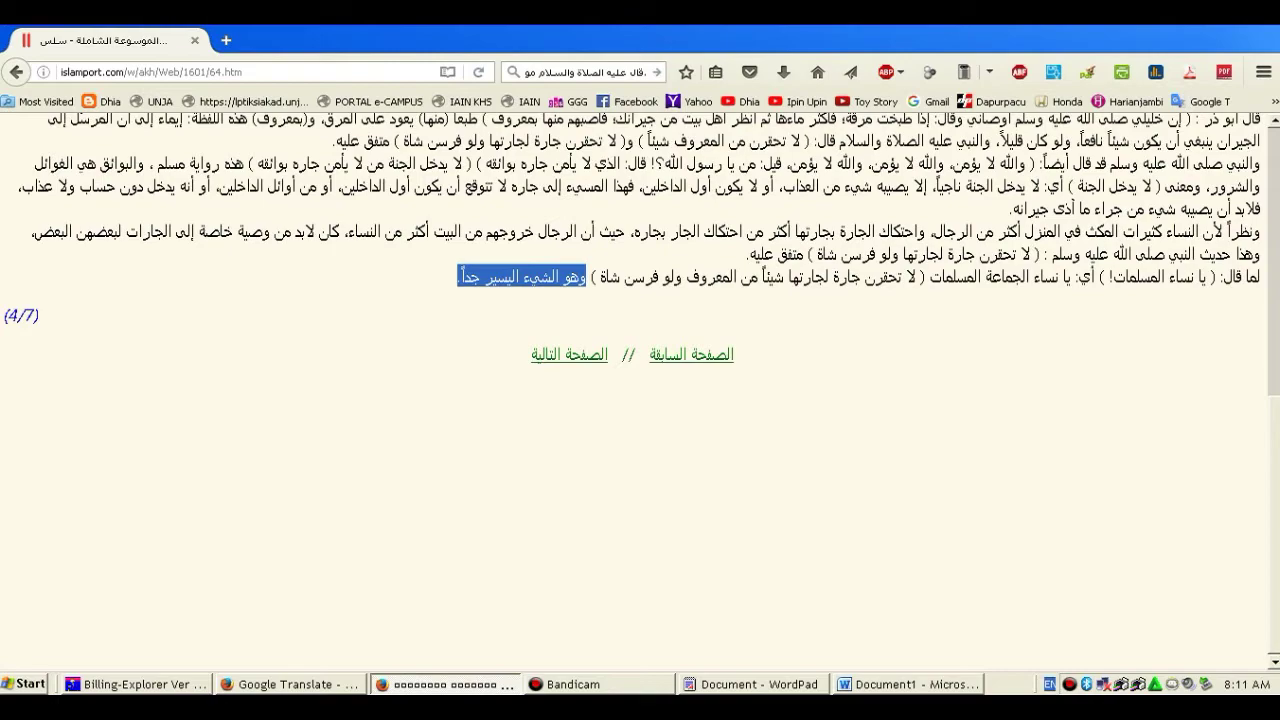
scroll(640, 380, up, 2)
scroll(640, 380, up, 2)
scroll(640, 380, up, 2)
scroll(640, 380, up, 4)
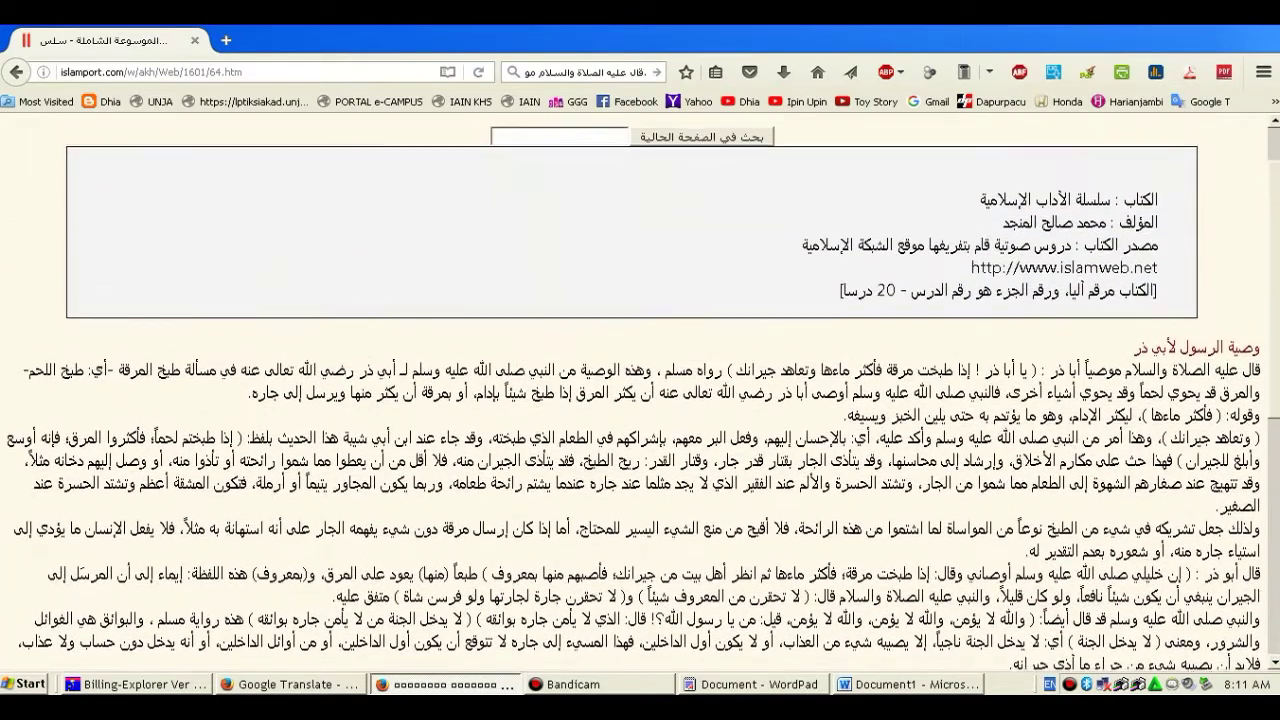
drag(1134, 348, 1228, 348)
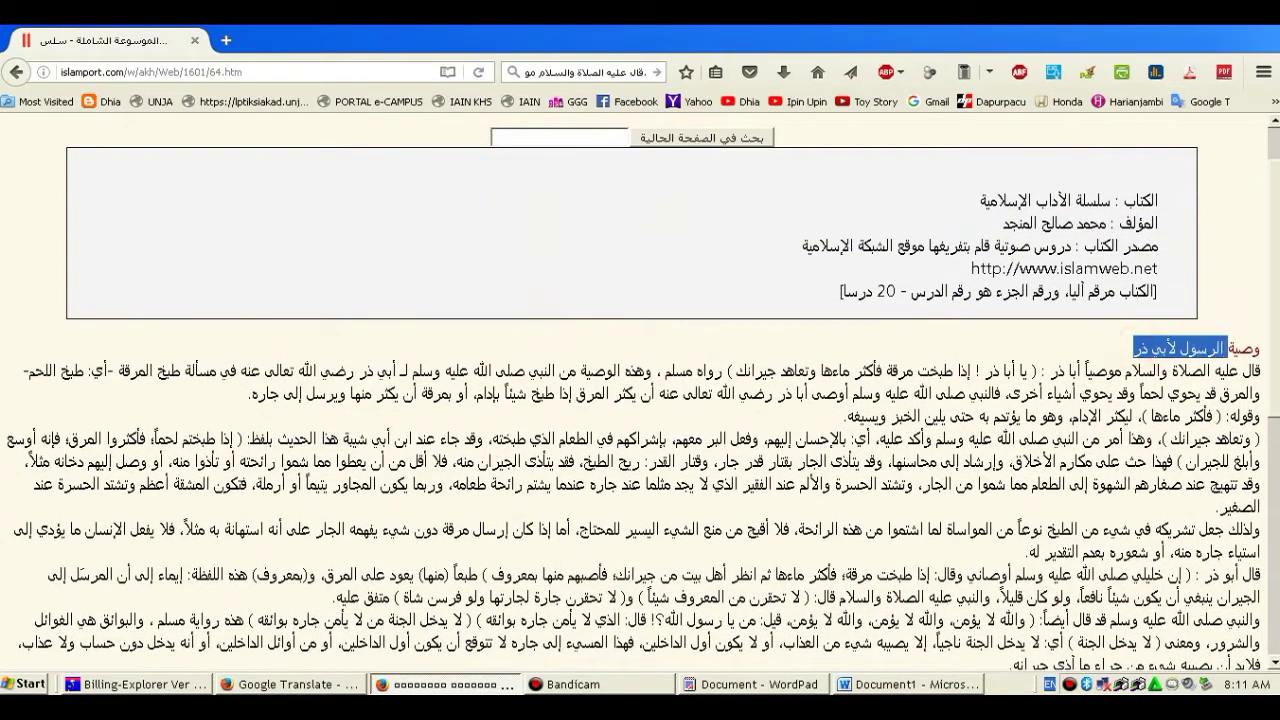
click(908, 684)
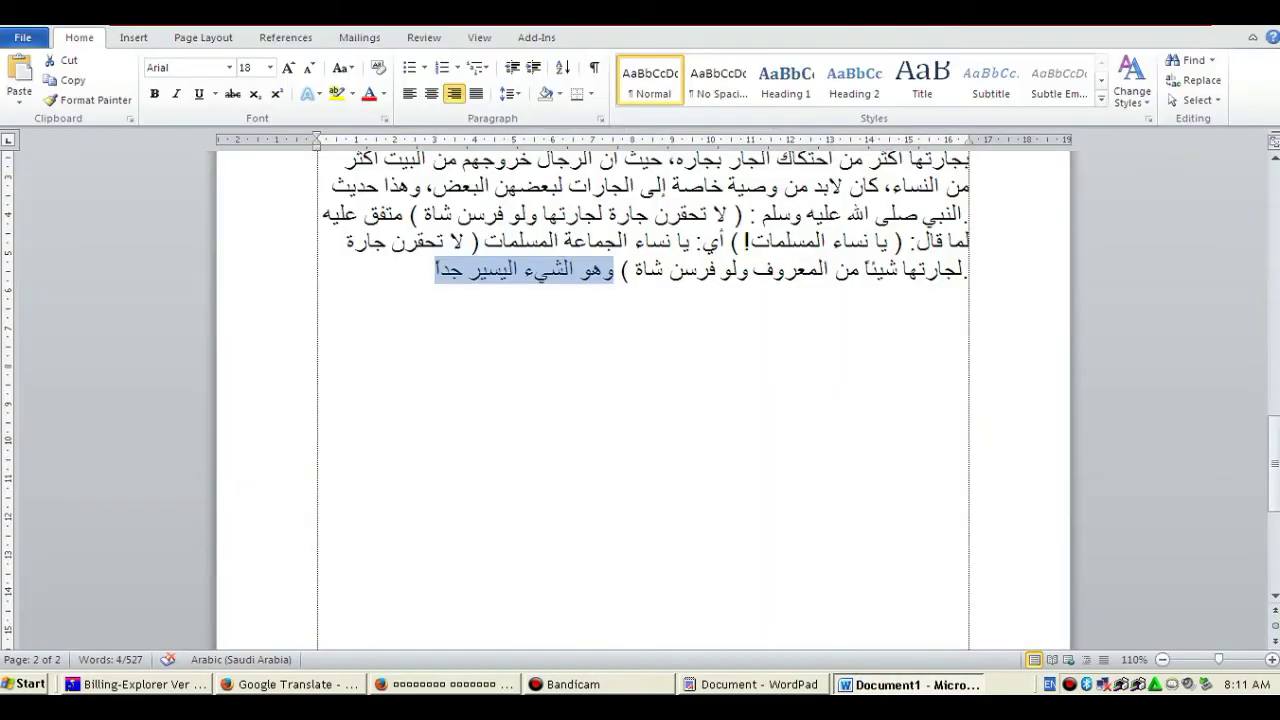
key(ctrl+v)
scroll(640, 400, up, 2)
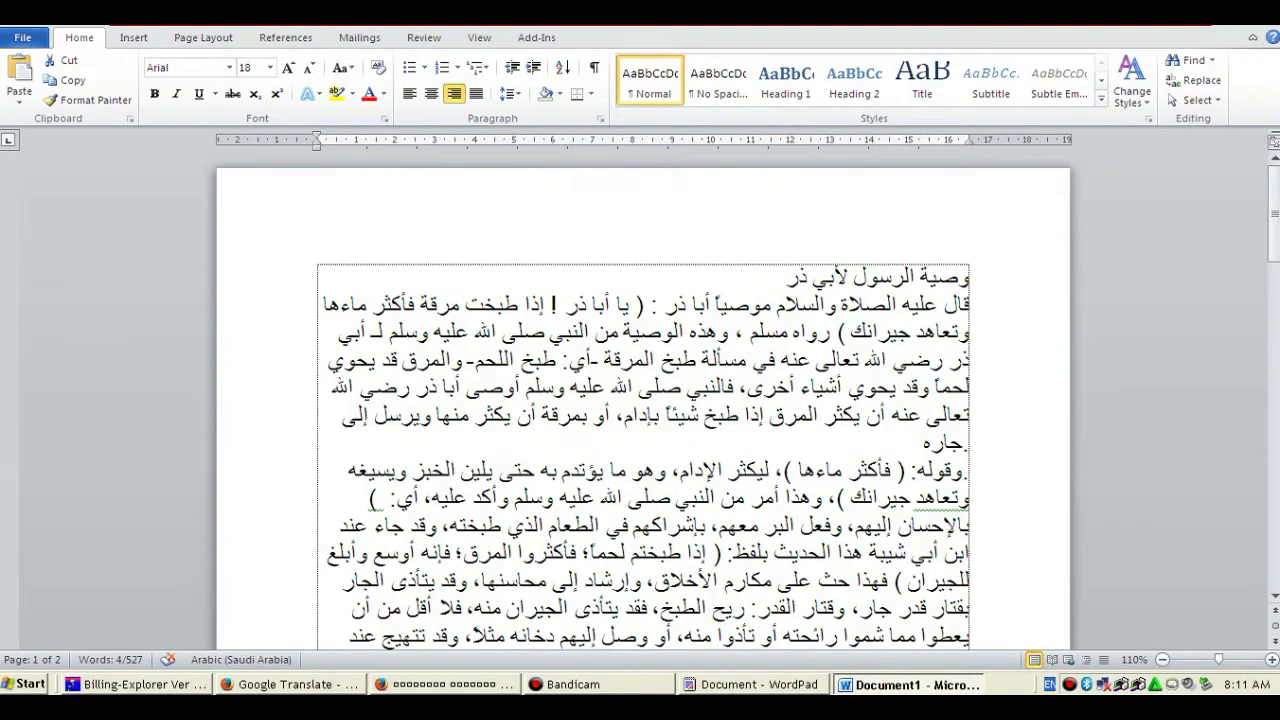
click(948, 278)
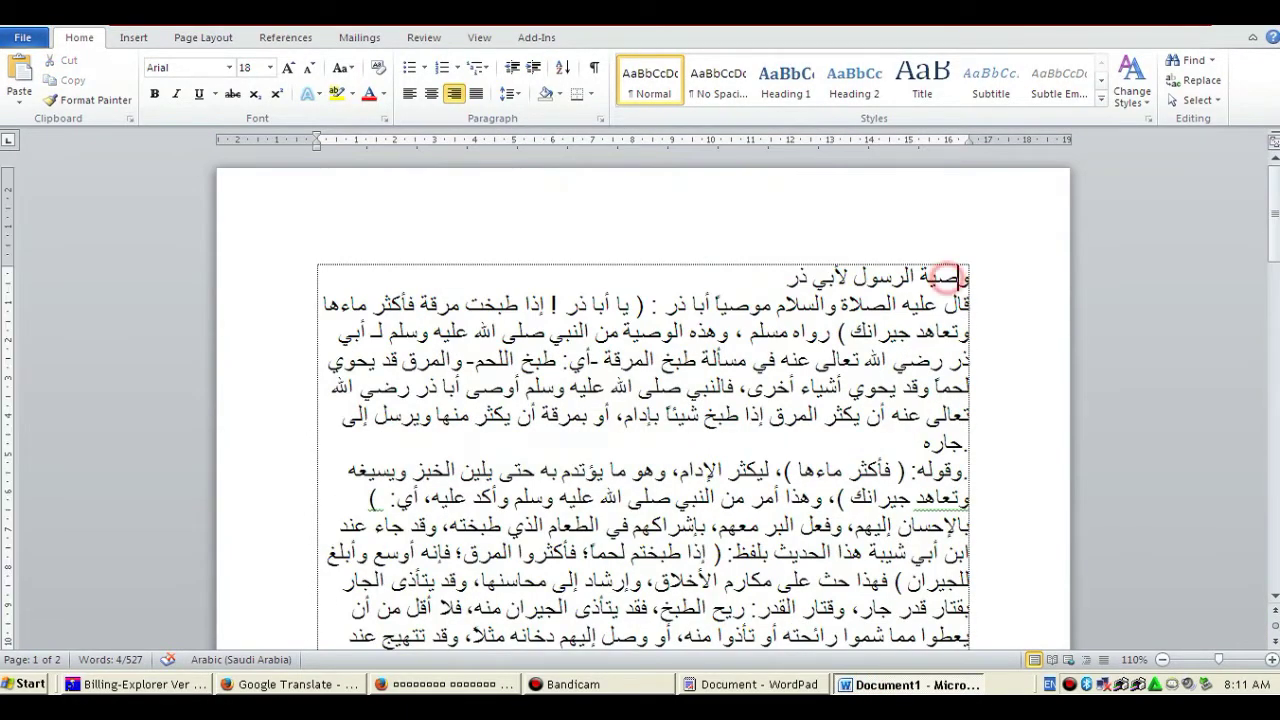
click(812, 278)
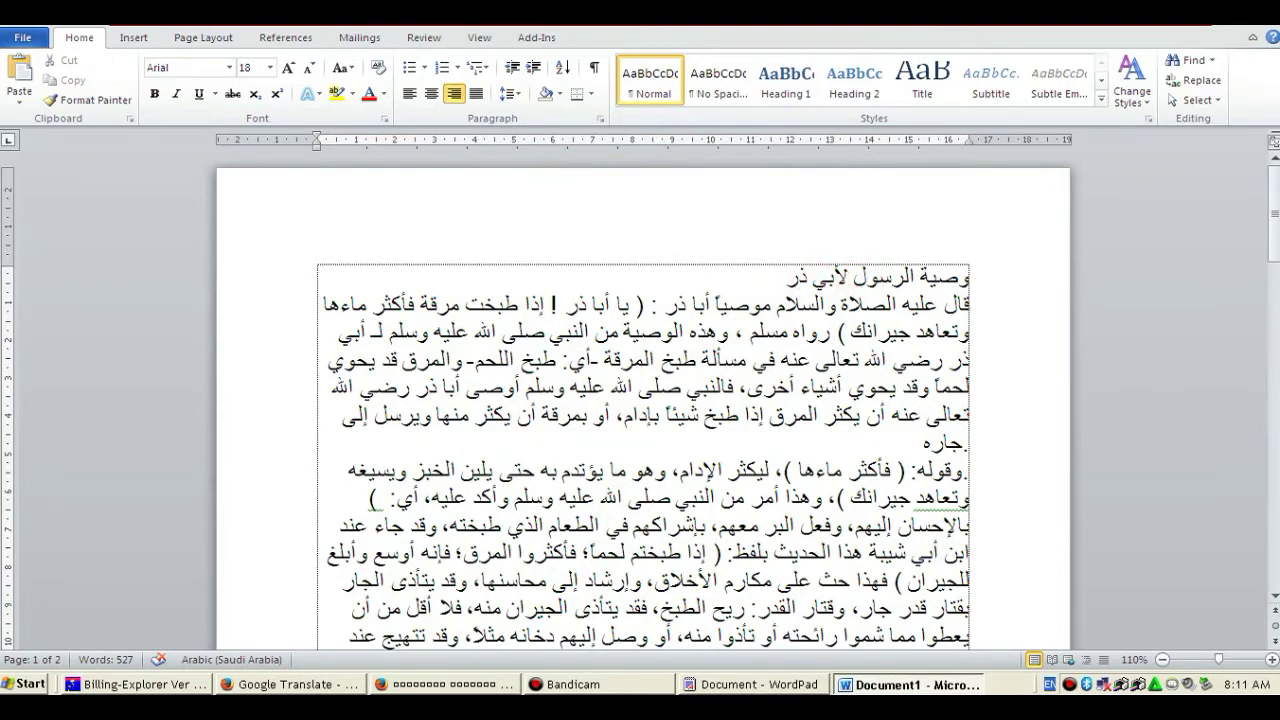
click(975, 306)
click(955, 305)
key(alt+Tab)
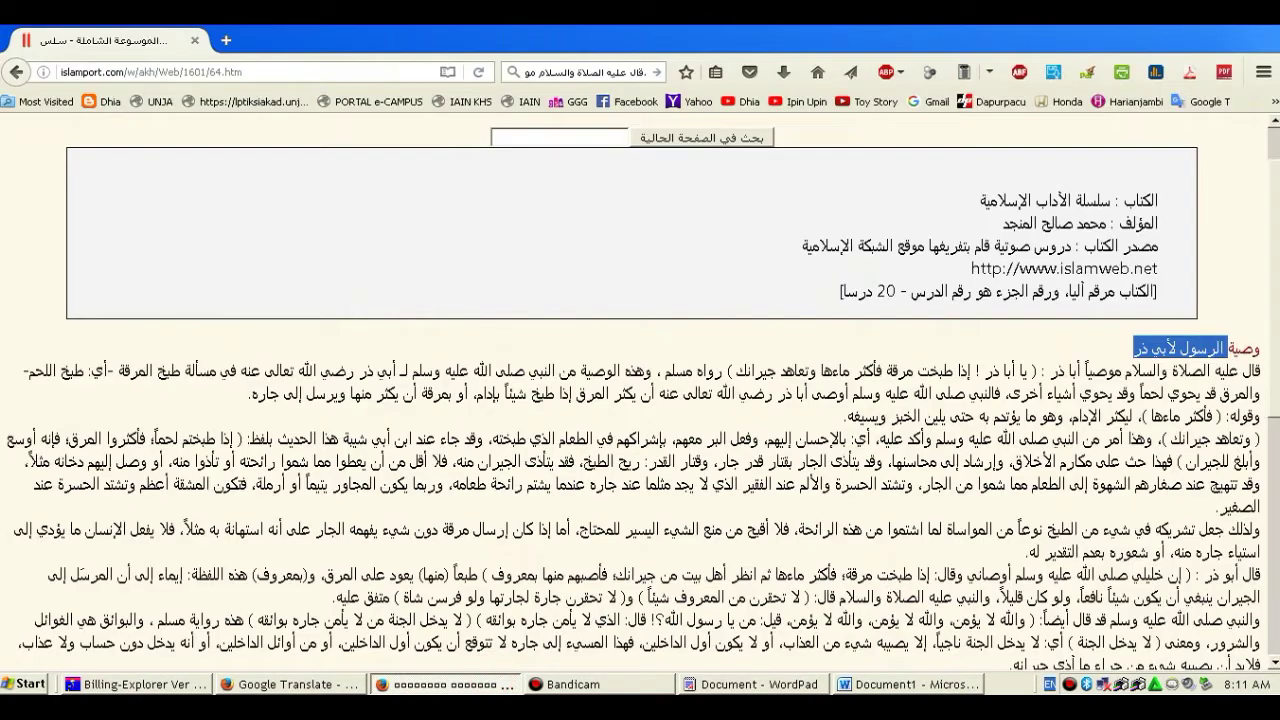
click(1172, 370)
drag(1256, 372, 1158, 372)
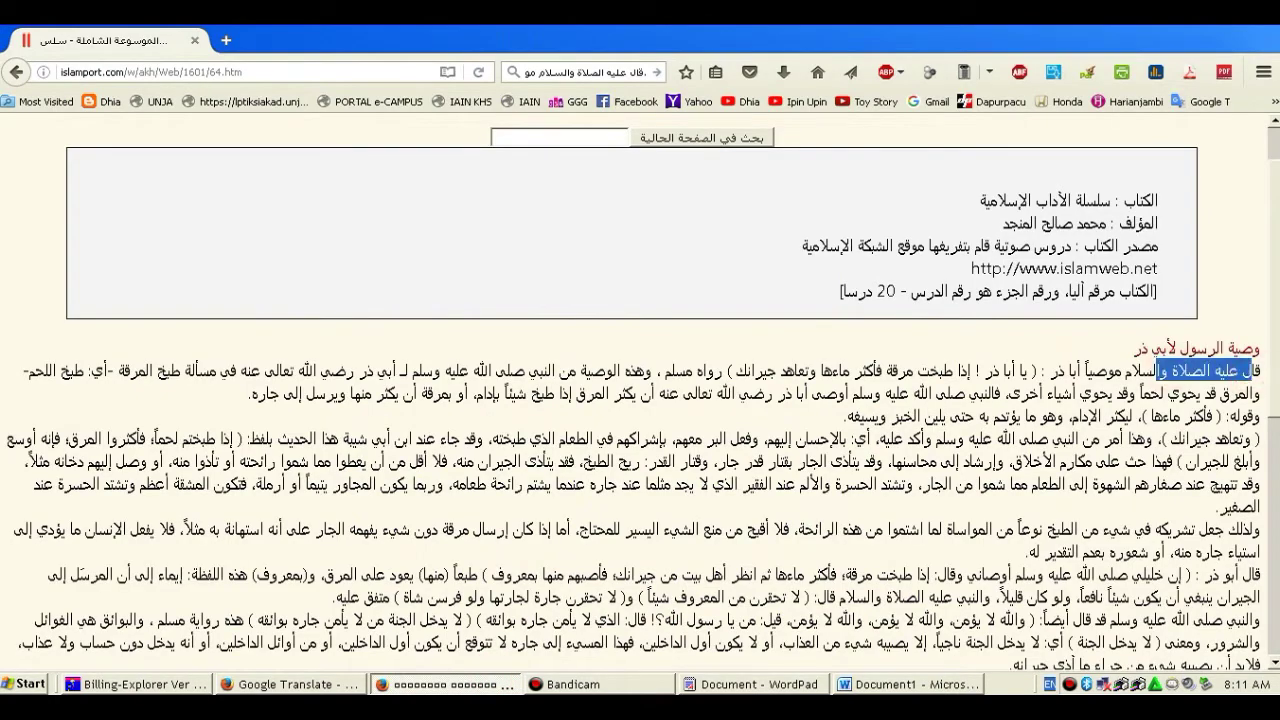
click(989, 424)
drag(1256, 508, 1231, 508)
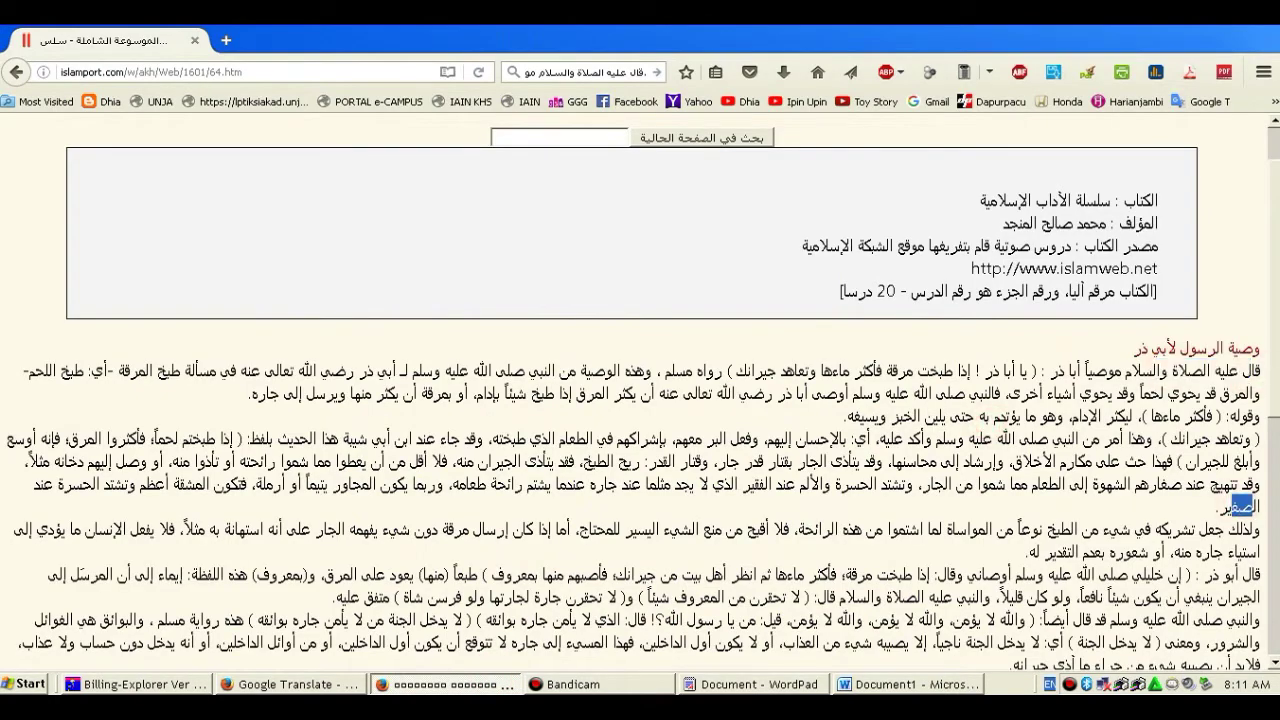
Back in Word, scroll through the two-page Arabic document from its title onward
key(alt+Tab)
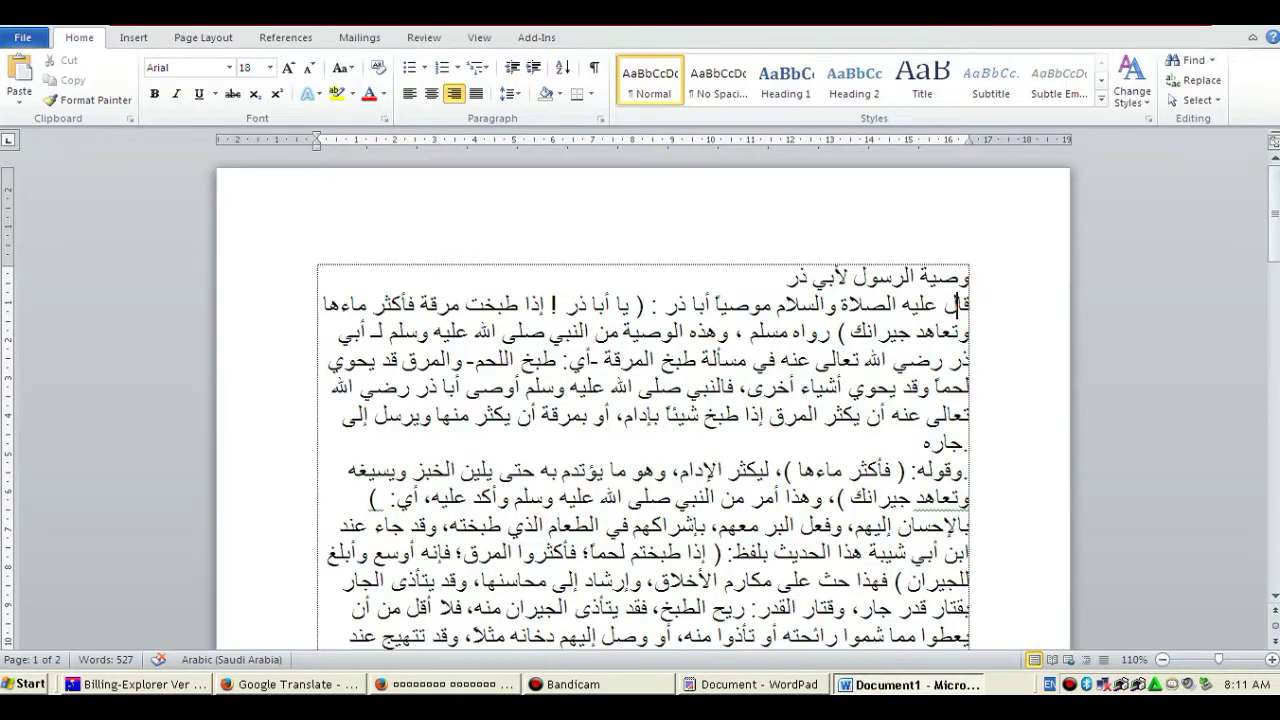
scroll(640, 430, down, 1)
scroll(640, 400, down, 1)
scroll(640, 400, down, 2)
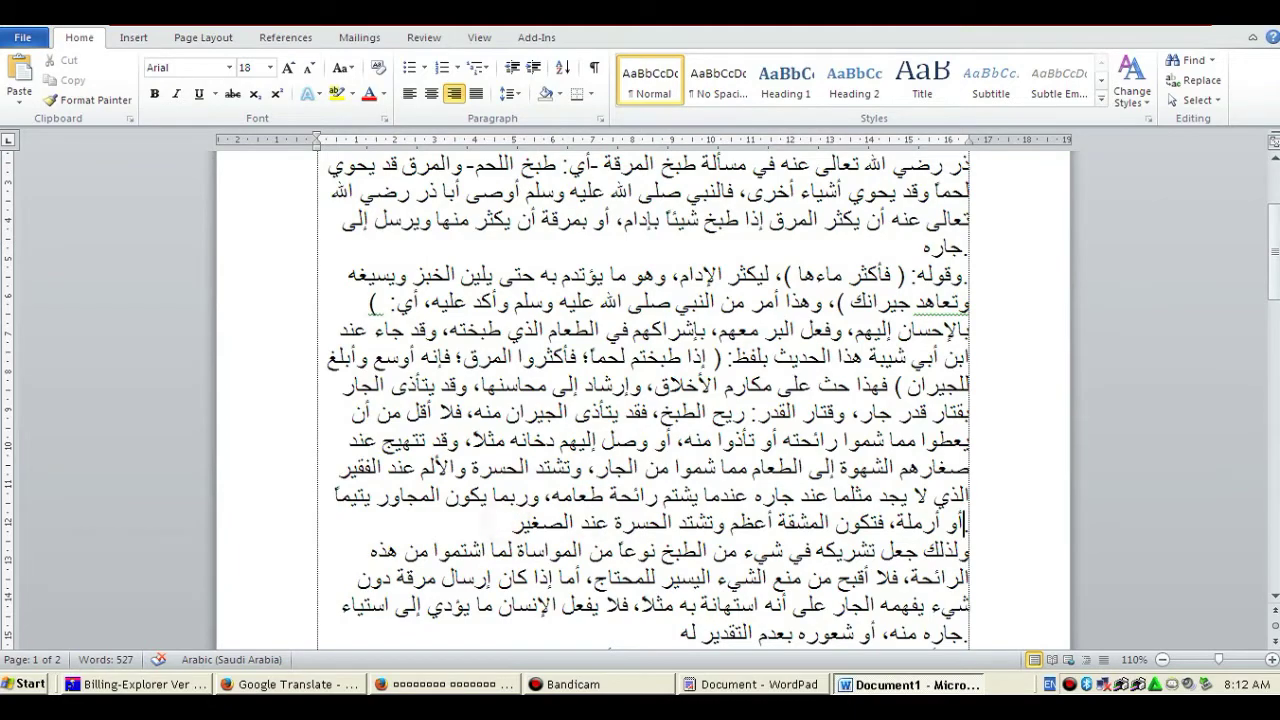
scroll(712, 337, down, 1)
scroll(712, 337, down, 2)
scroll(712, 337, down, 3)
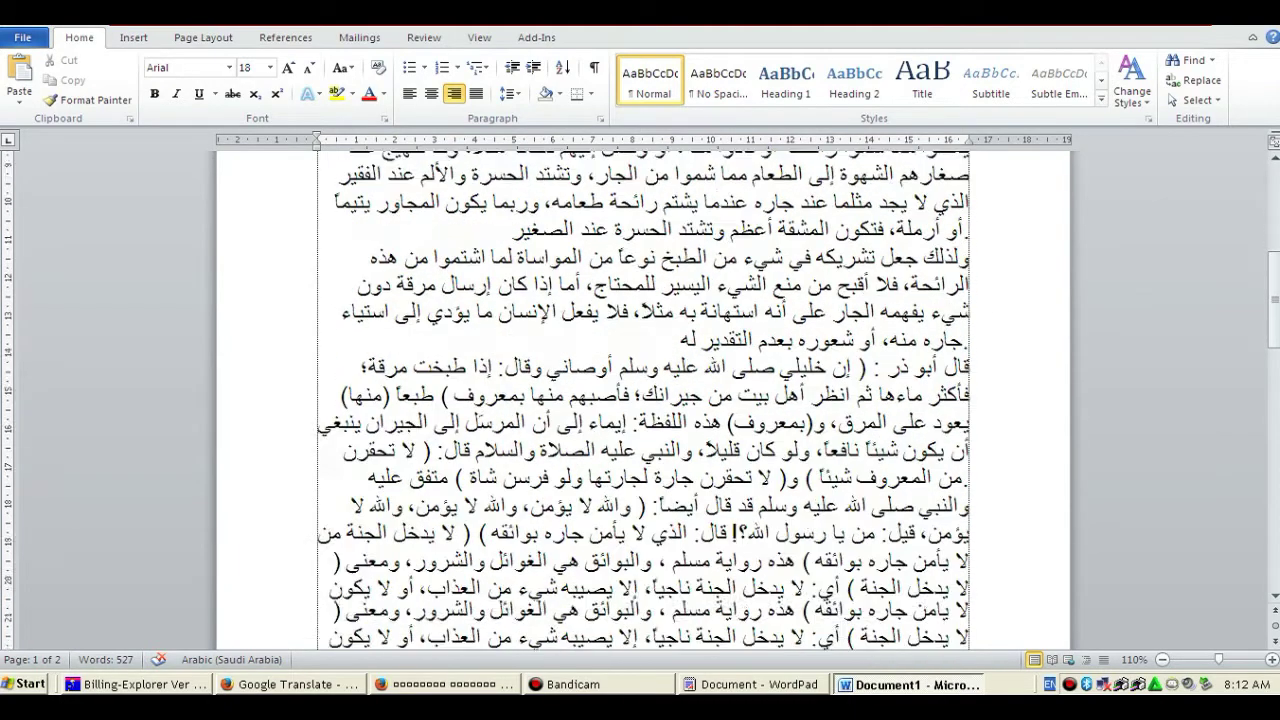
scroll(712, 337, down, 5)
scroll(640, 400, up, 4)
scroll(640, 400, down, 10)
scroll(640, 400, up, 2)
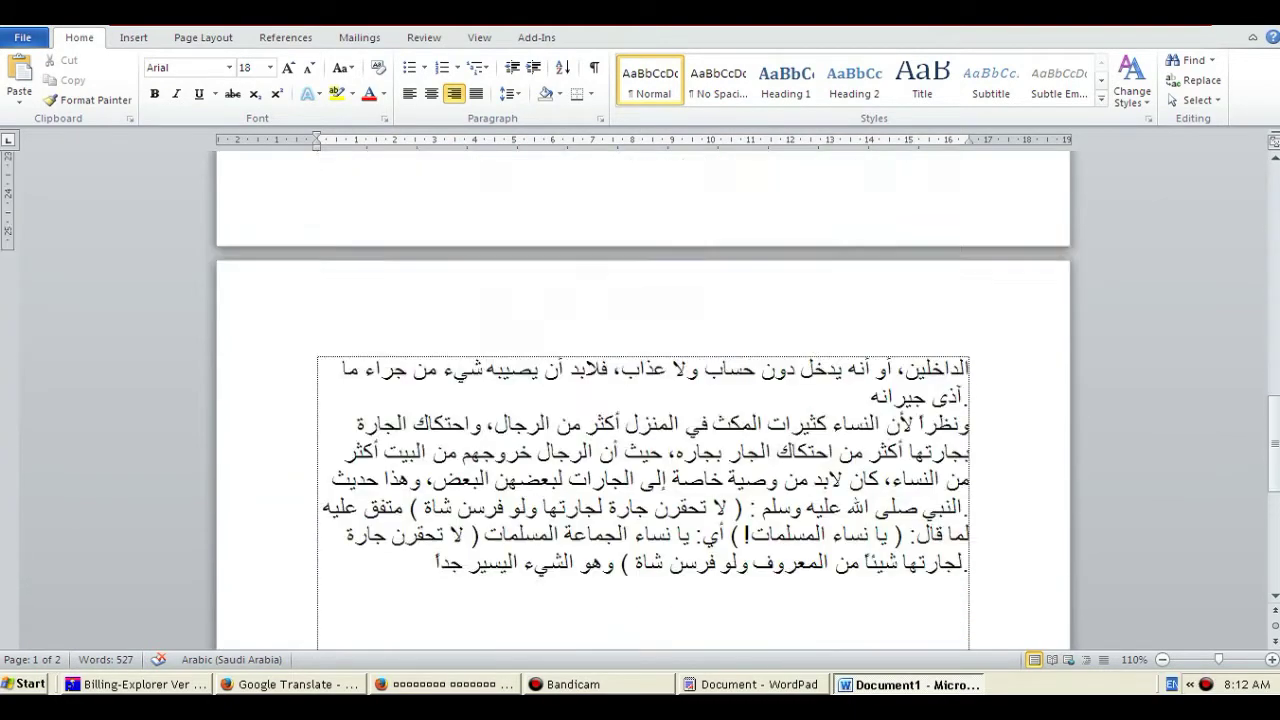
scroll(640, 400, up, 6)
scroll(640, 400, up, 5)
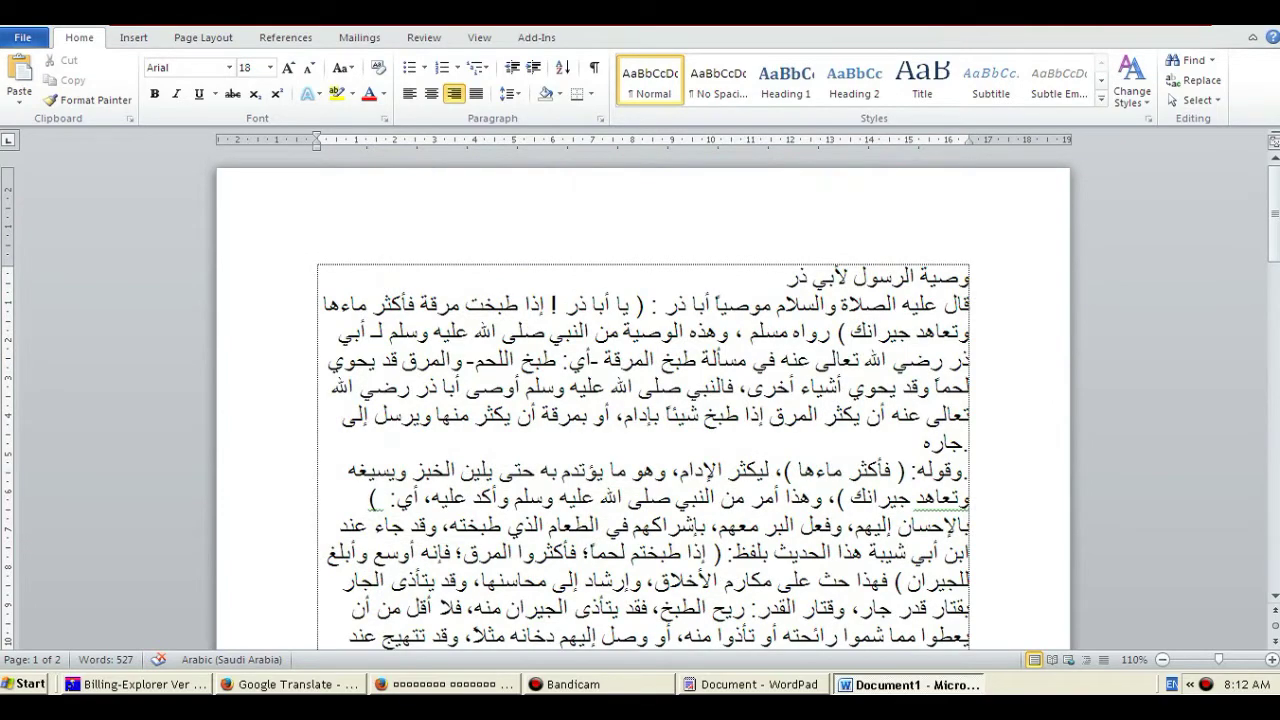
Scroll down to the passage's closing line, then bring the Firefox source page forward
scroll(640, 400, down, 9)
scroll(640, 400, down, 5)
scroll(640, 400, down, 2)
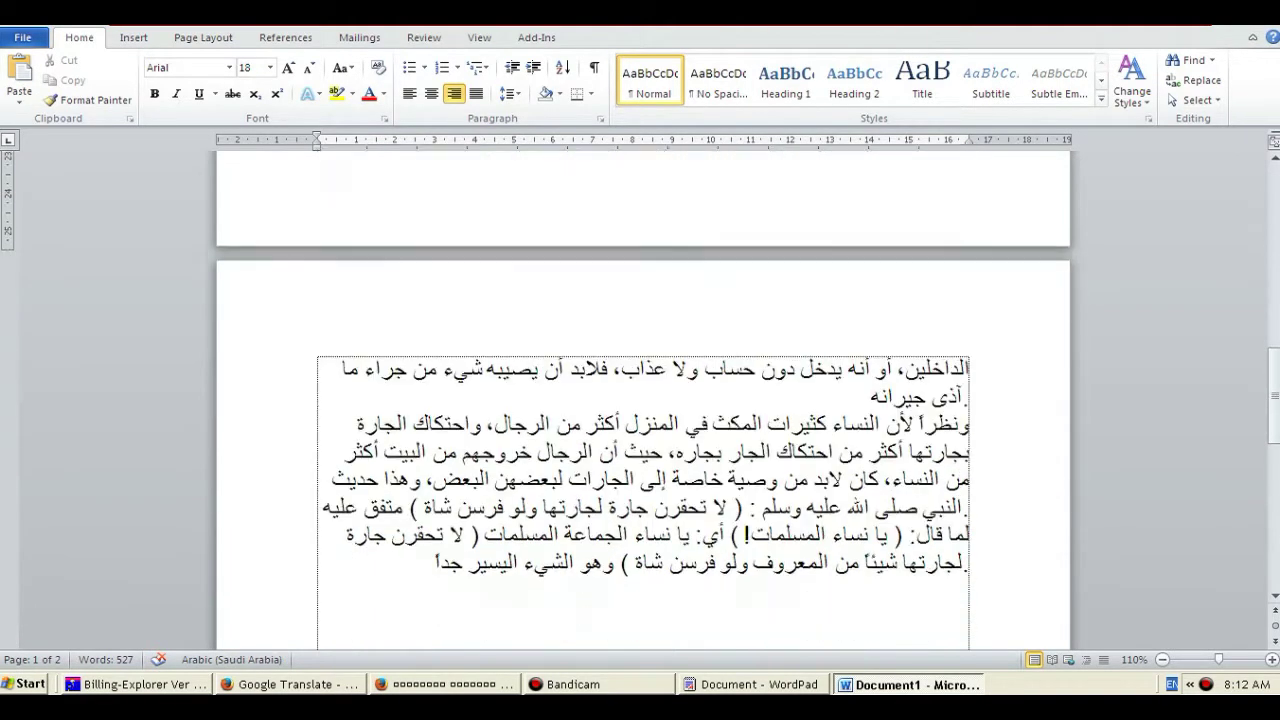
scroll(640, 400, down, 1)
click(443, 684)
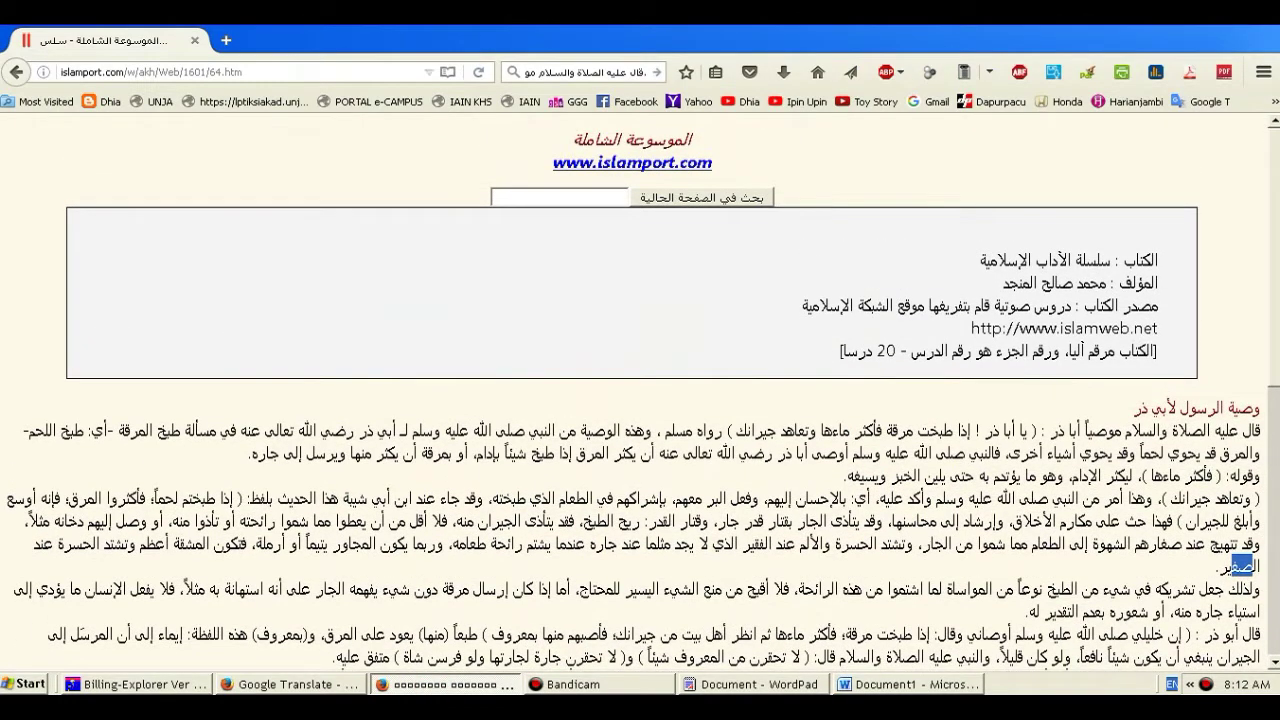
Scroll the islamport.com article down to its end, where the (4/7) marker and page links appear
click(271, 71)
click(271, 71)
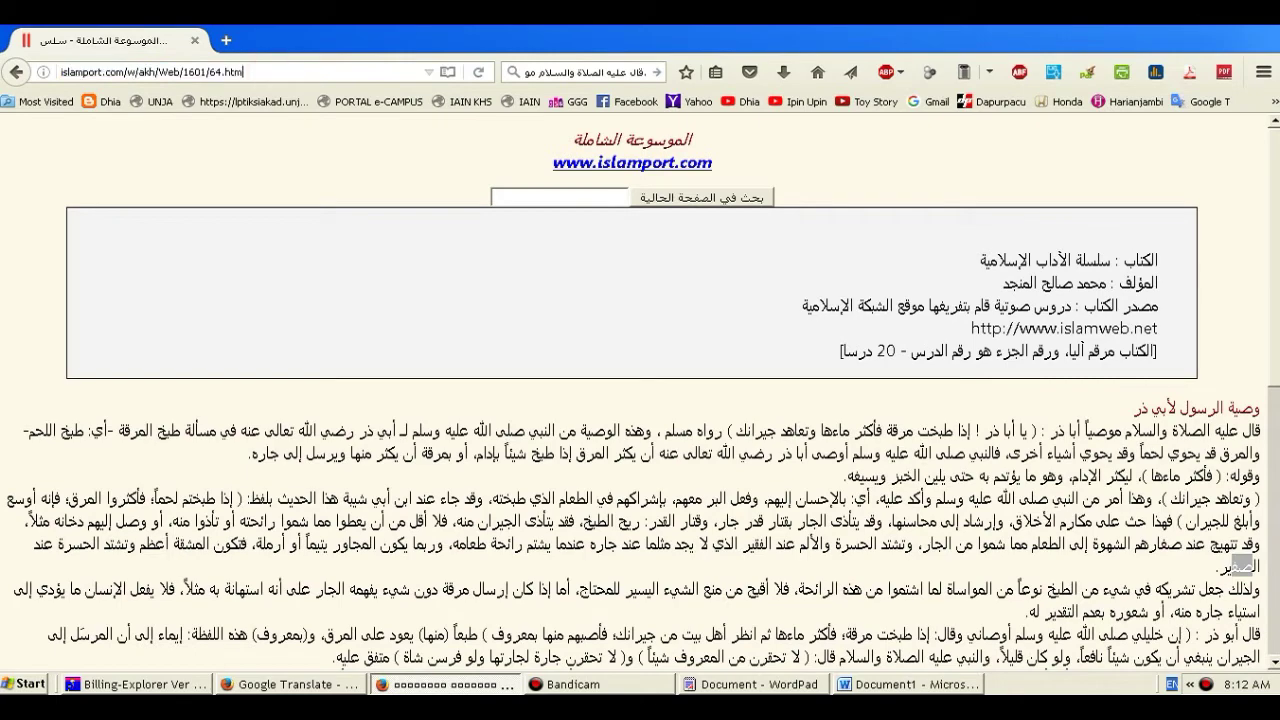
scroll(640, 390, down, 2)
scroll(640, 390, down, 3)
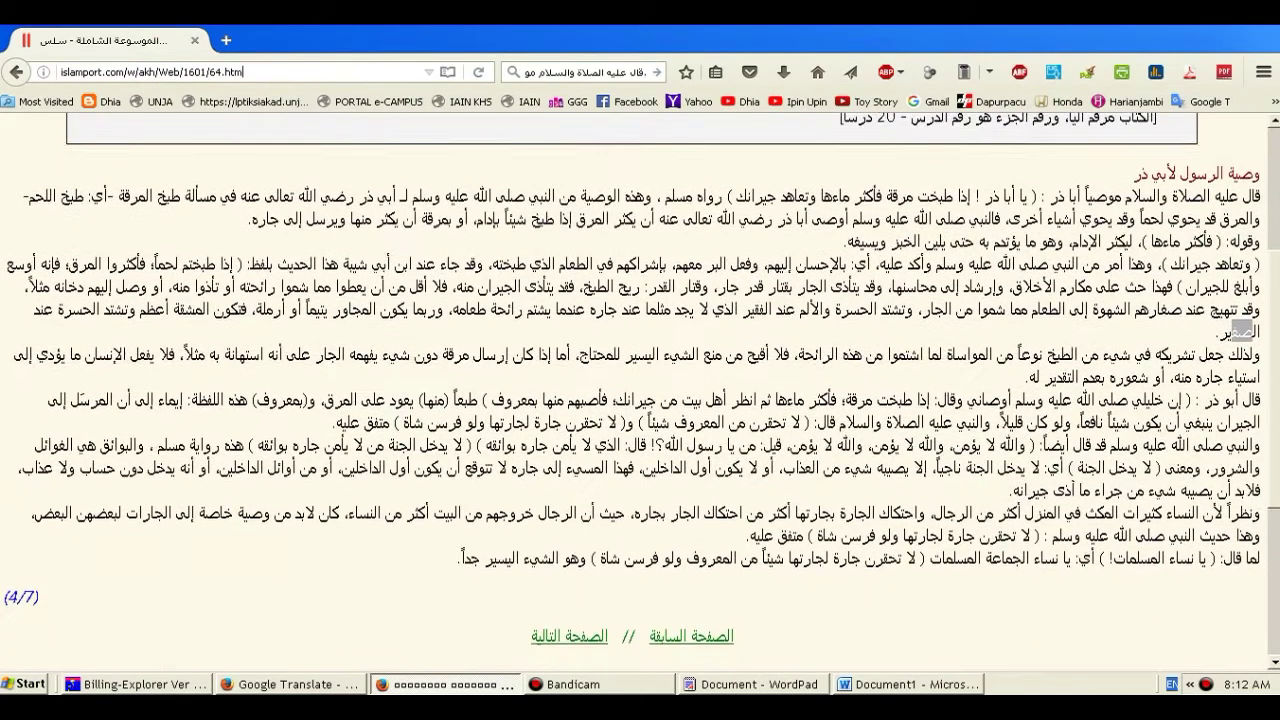
scroll(640, 390, down, 1)
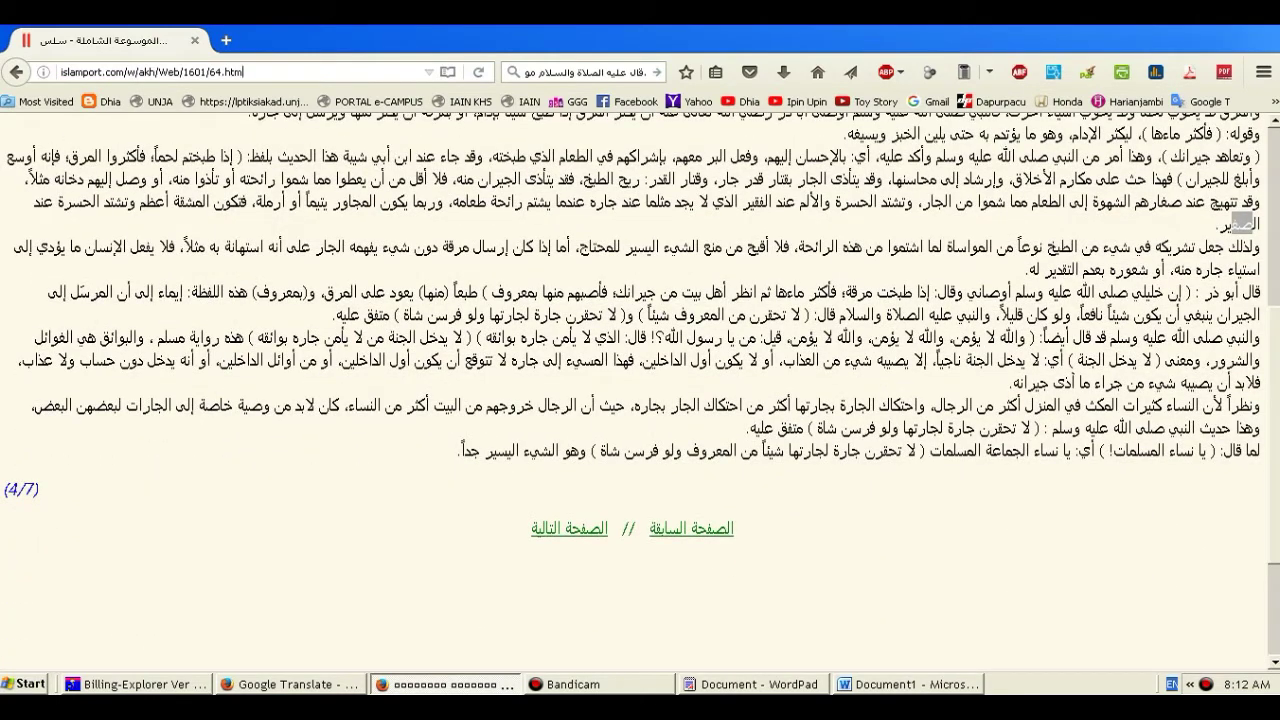